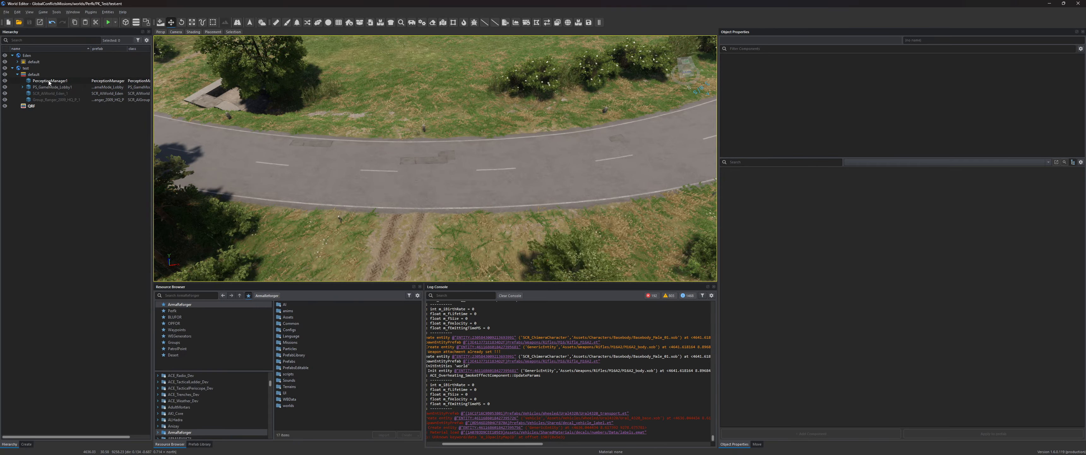
# Step: Select the QRF layer of the test world and collapse the world's default layer
pyautogui.click(49, 81)
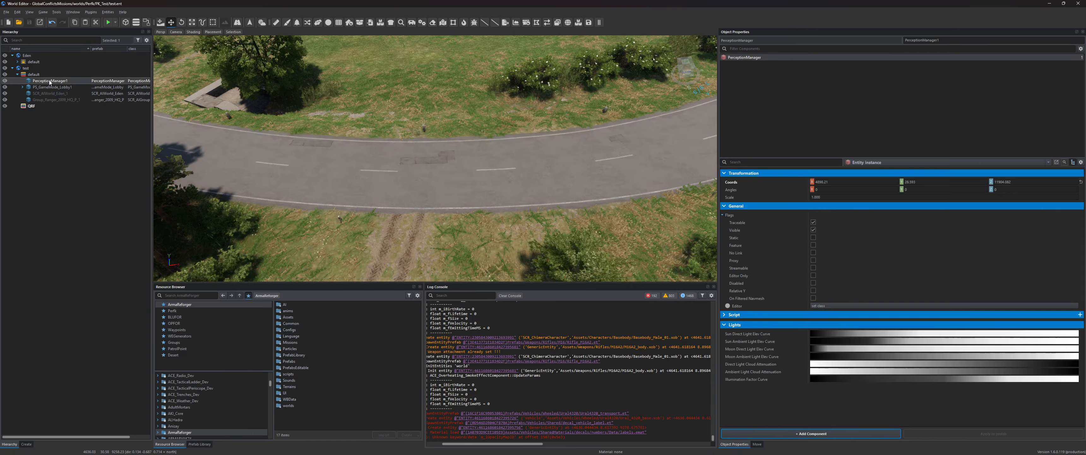
pyautogui.doubleClick(50, 99)
pyautogui.moveTo(350, 185); pyautogui.dragTo(301, 146, button='right')
pyautogui.click(39, 107)
pyautogui.click(18, 74)
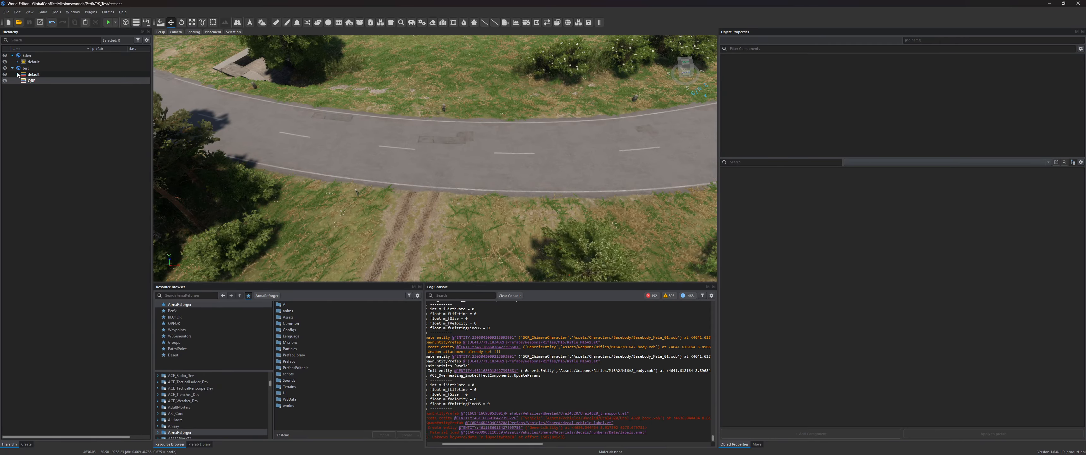
# Step: Find TILW_PrefabSpawner.et in TILWMissionFramework with the search "prefab .et" and place it on the road
pyautogui.click(195, 295)
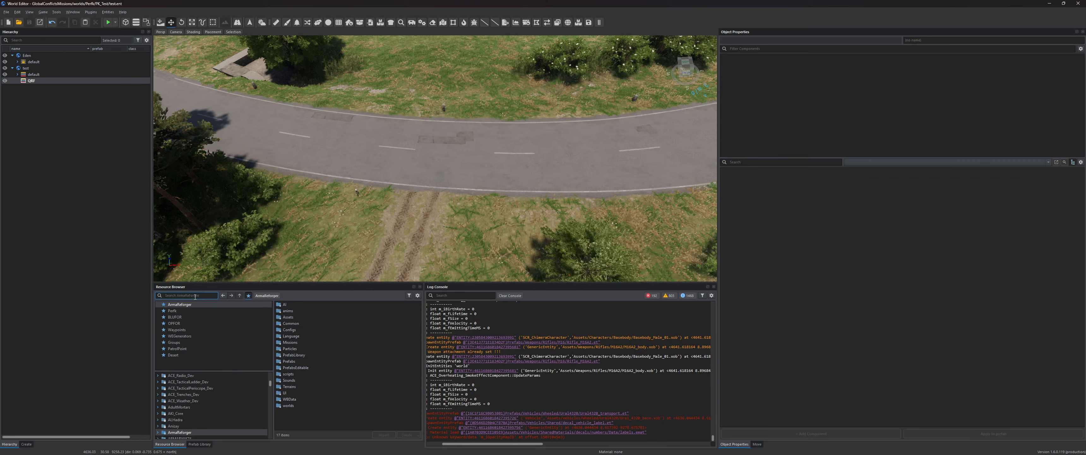
pyautogui.write('prefab .et')
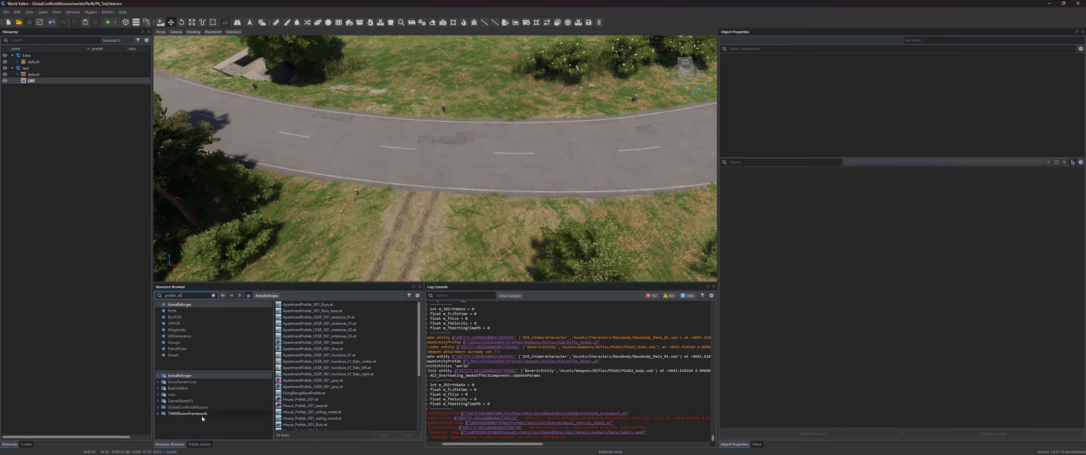
pyautogui.click(202, 414)
pyautogui.moveTo(320, 316); pyautogui.dragTo(421, 153)
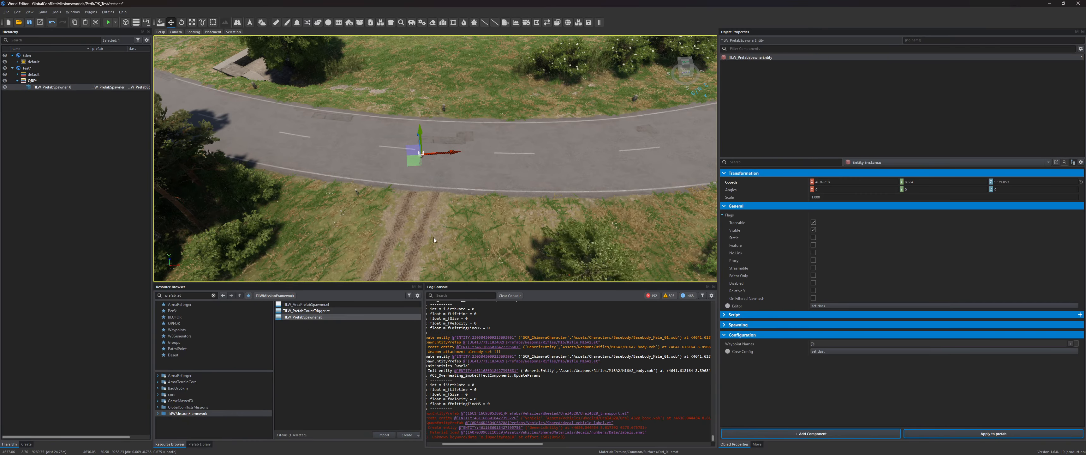
# Step: Search the ArmaReforger resources for "ural trans .et" and assign Ural4320_transport.et as the spawner's prefab
pyautogui.click(201, 296)
pyautogui.press('BackSpace')
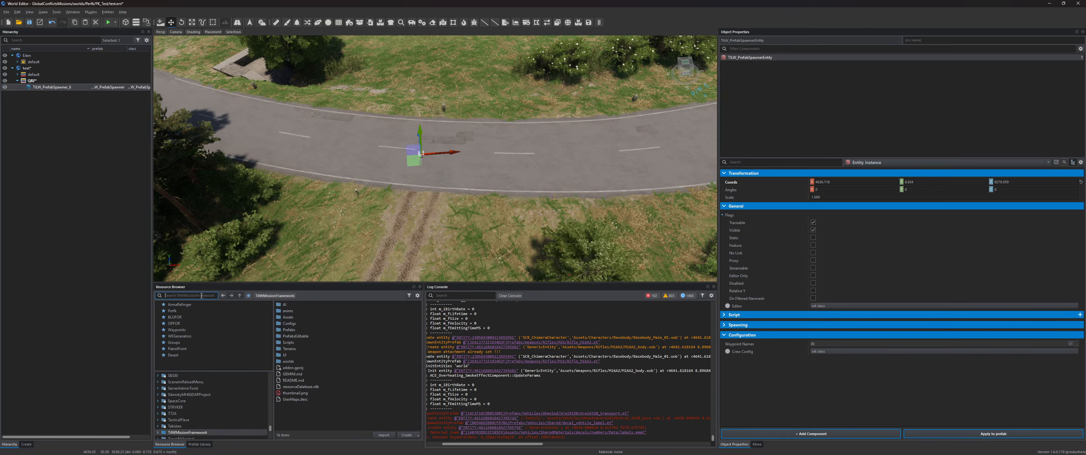
pyautogui.write('ural t')
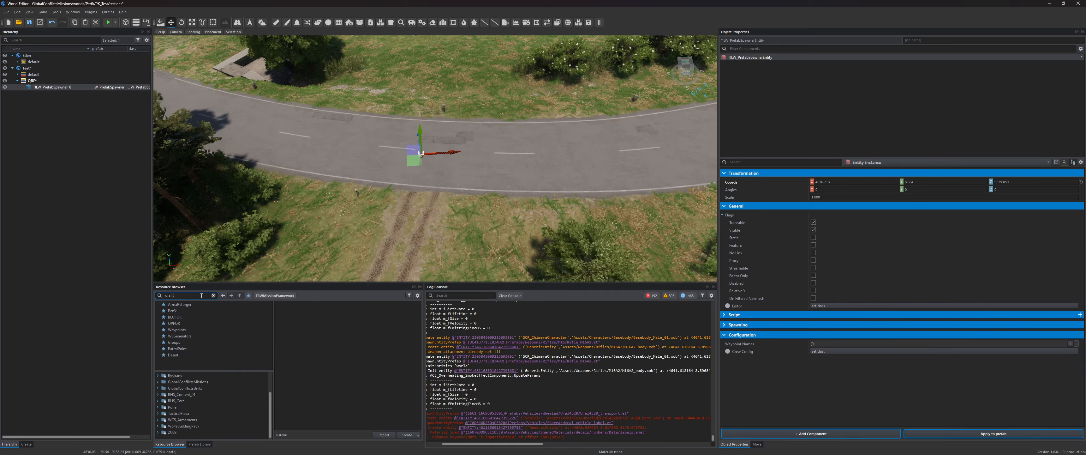
pyautogui.write('rans .et')
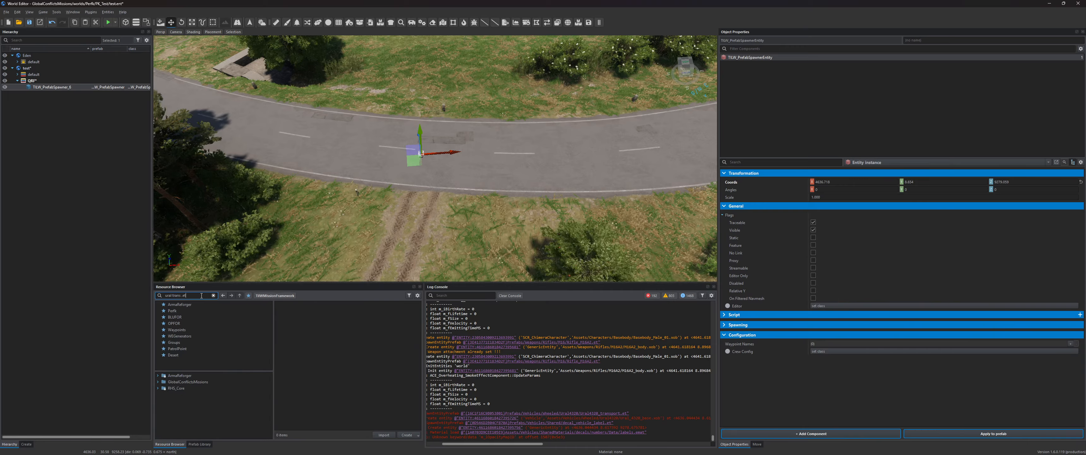
pyautogui.click(179, 375)
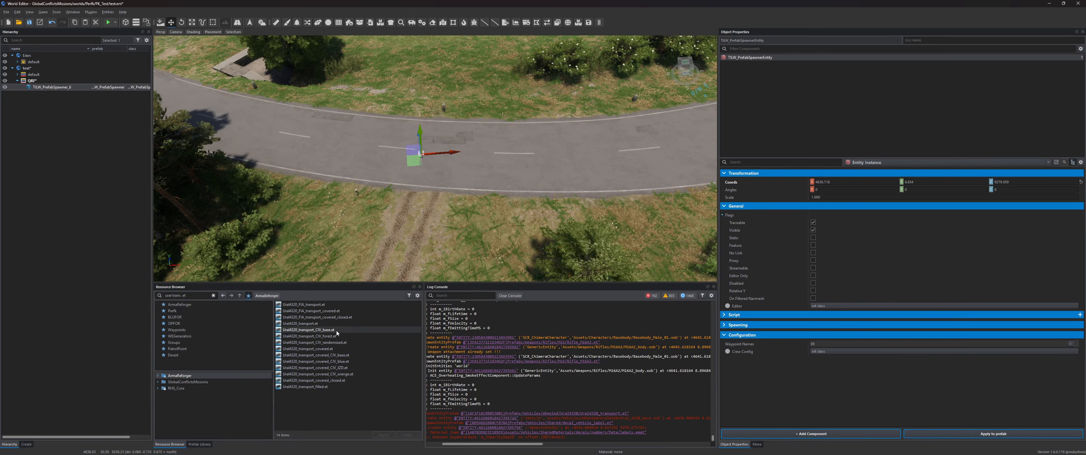
pyautogui.moveTo(303, 324); pyautogui.dragTo(333, 344)
pyautogui.click(560, 237)
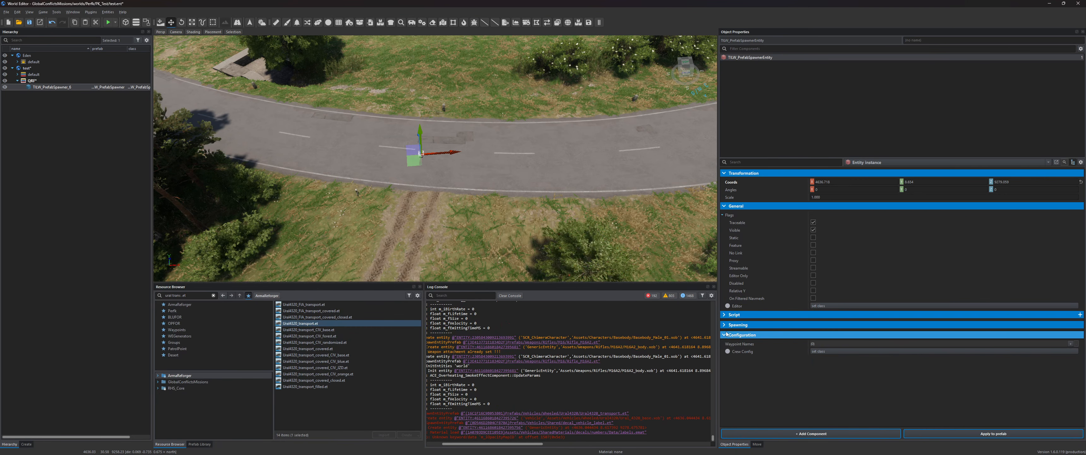
pyautogui.moveTo(303, 322); pyautogui.dragTo(822, 334)
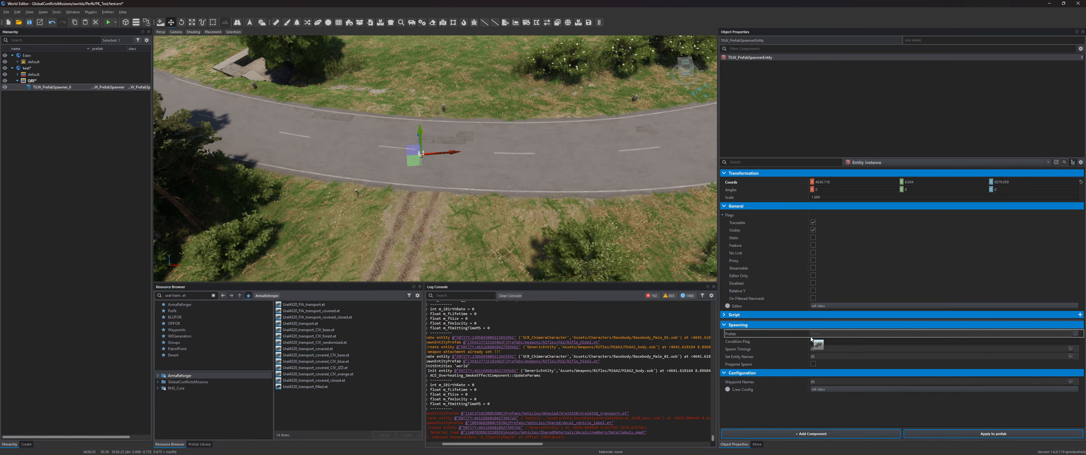
# Step: Place a separate Ural4320_transport truck on the road and add a TILW_VehicleCrewComponent to it
pyautogui.moveTo(317, 322); pyautogui.dragTo(349, 170)
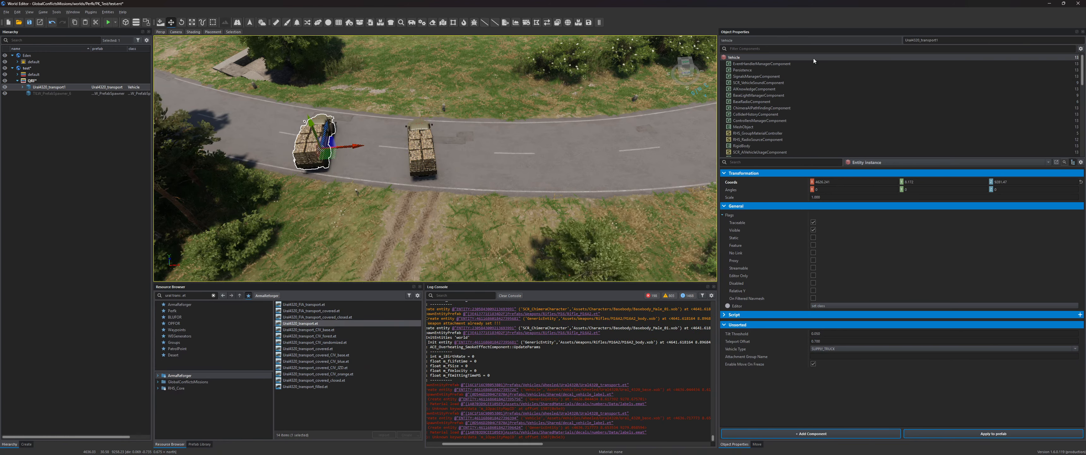
pyautogui.rightClick(744, 58)
pyautogui.click(762, 68)
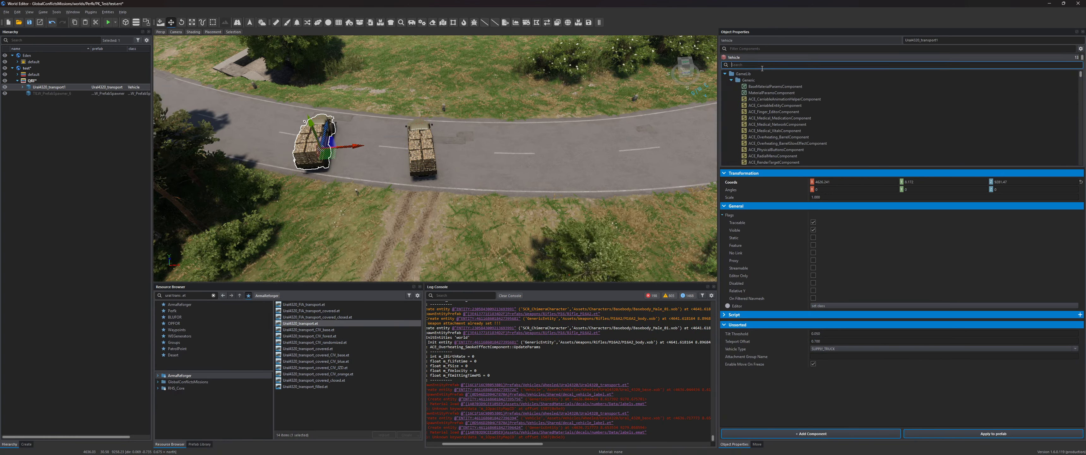
pyautogui.write('crew')
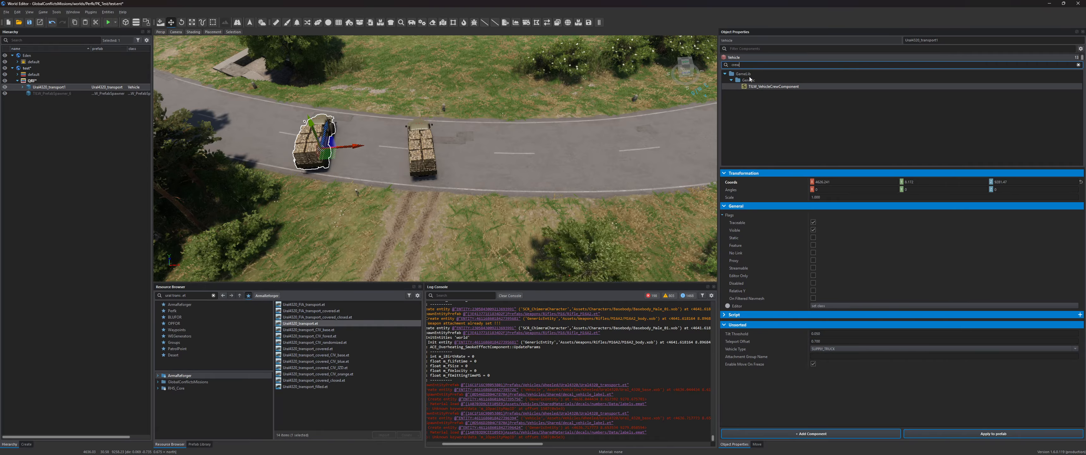
pyautogui.doubleClick(752, 68)
pyautogui.press('Return')
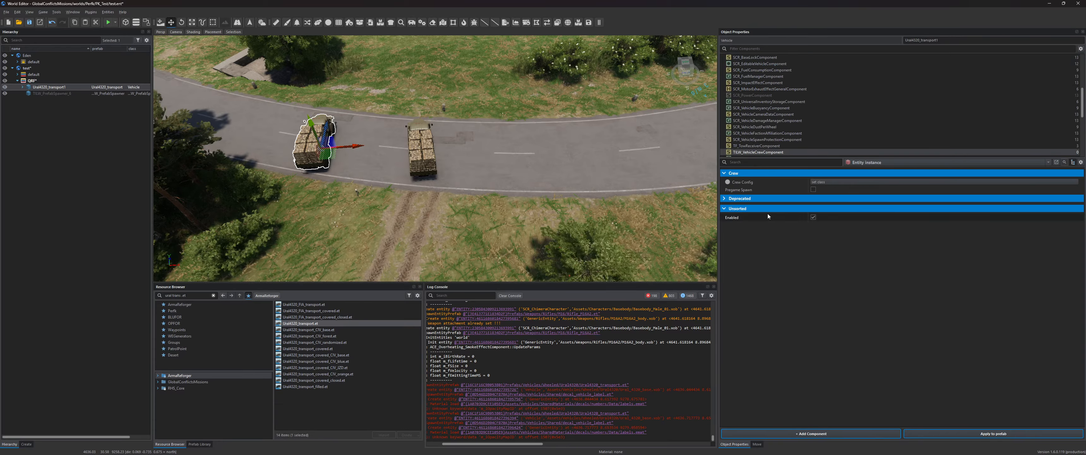
# Step: Give the separate truck's crew component a TILW_CrewConfig
pyautogui.click(725, 198)
pyautogui.click(725, 200)
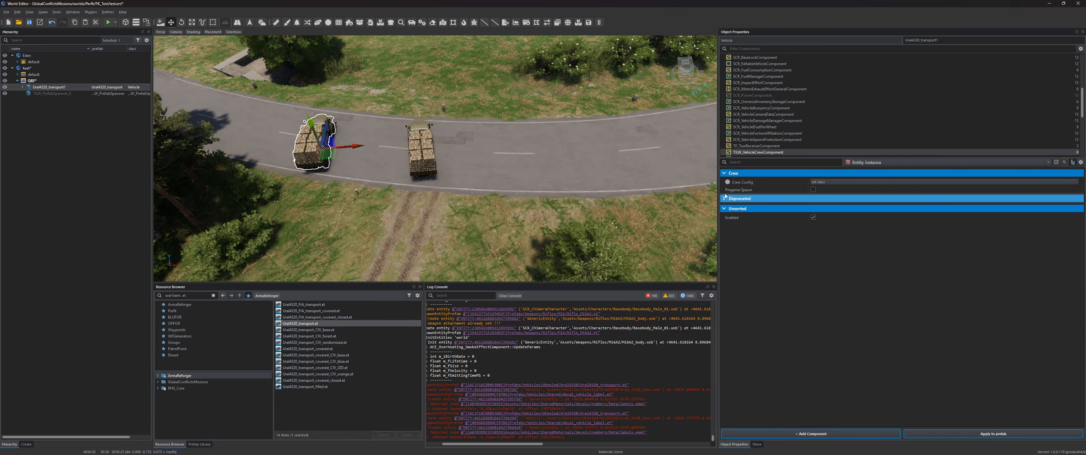
pyautogui.click(855, 181)
pyautogui.click(833, 188)
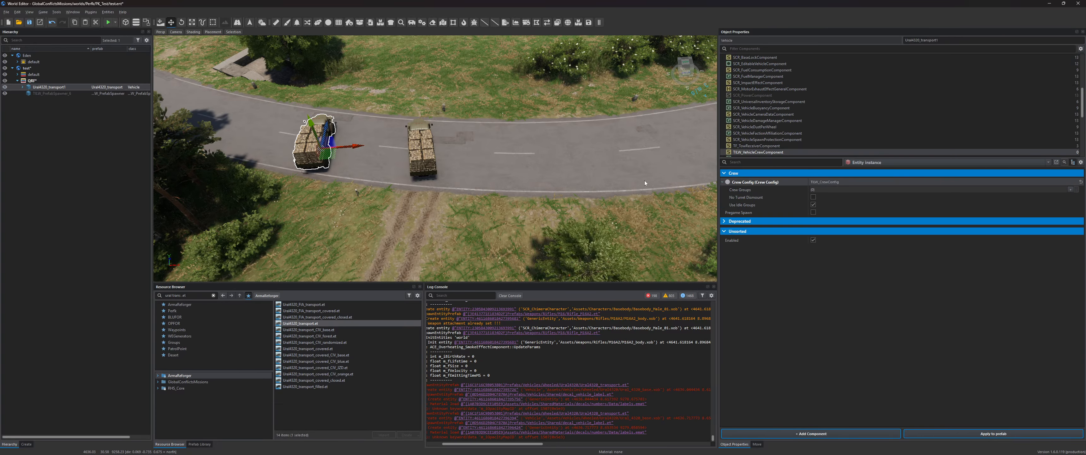
# Step: Delete the separately placed Ural truck from the world
pyautogui.click(329, 150)
pyautogui.press('Delete')
pyautogui.press('Return')
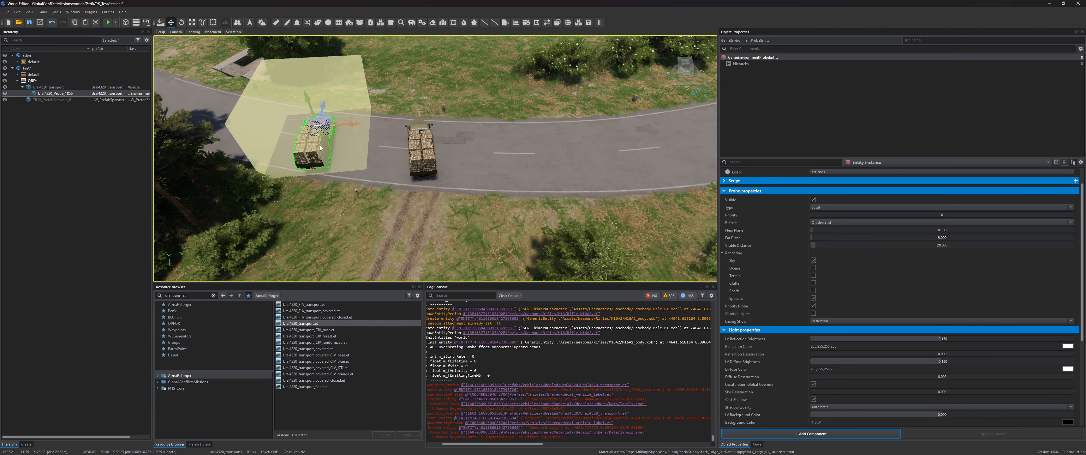
pyautogui.click(320, 146)
pyautogui.press('Delete')
# Step: Rotate the prefab spawner so that its Ural truck points along the road, and return to the move tool
pyautogui.click(420, 151)
pyautogui.moveTo(346, 211); pyautogui.dragTo(339, 213)
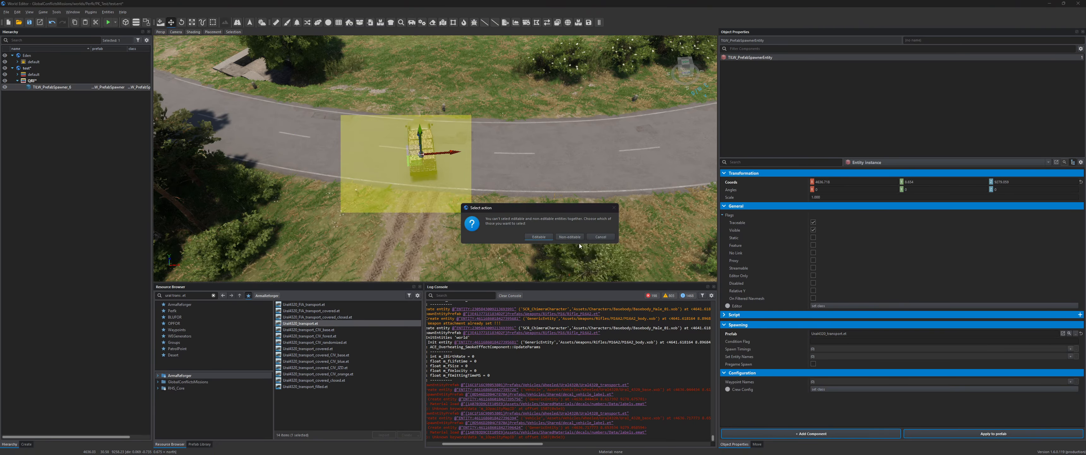
pyautogui.click(536, 237)
pyautogui.press('e')
pyautogui.moveTo(388, 158); pyautogui.dragTo(358, 143)
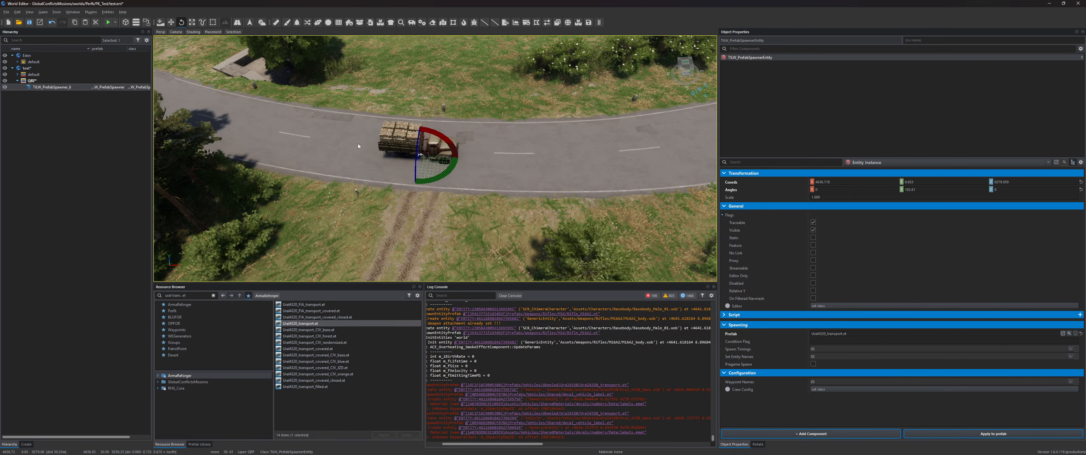
pyautogui.press('w')
# Step: Add one entry to the spawner's Spawn Timings and save the world
pyautogui.click(775, 342)
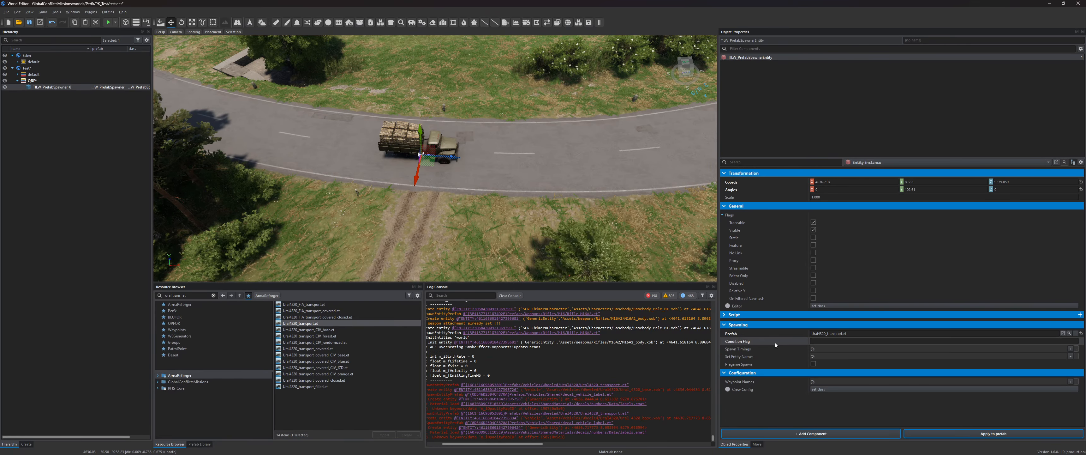
pyautogui.click(1070, 348)
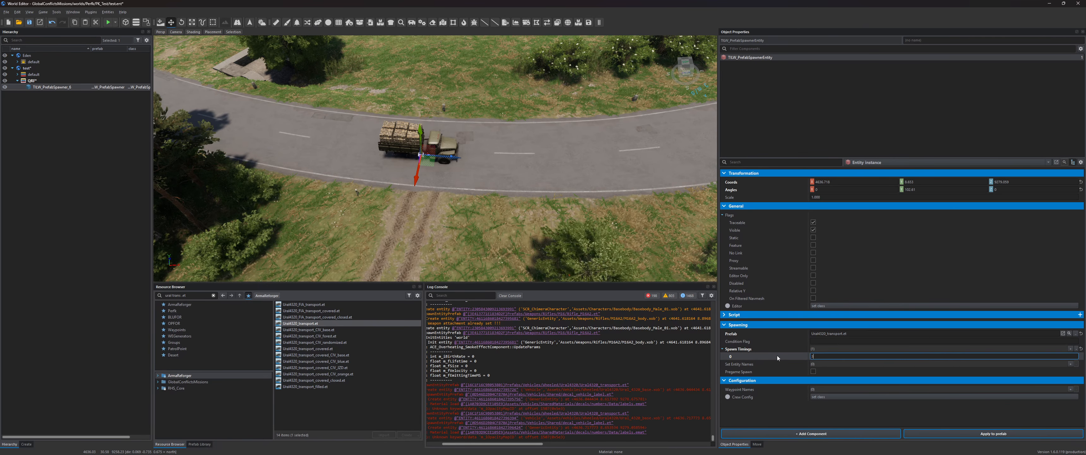
pyautogui.hotkey('ctrl', 's')
pyautogui.click(723, 349)
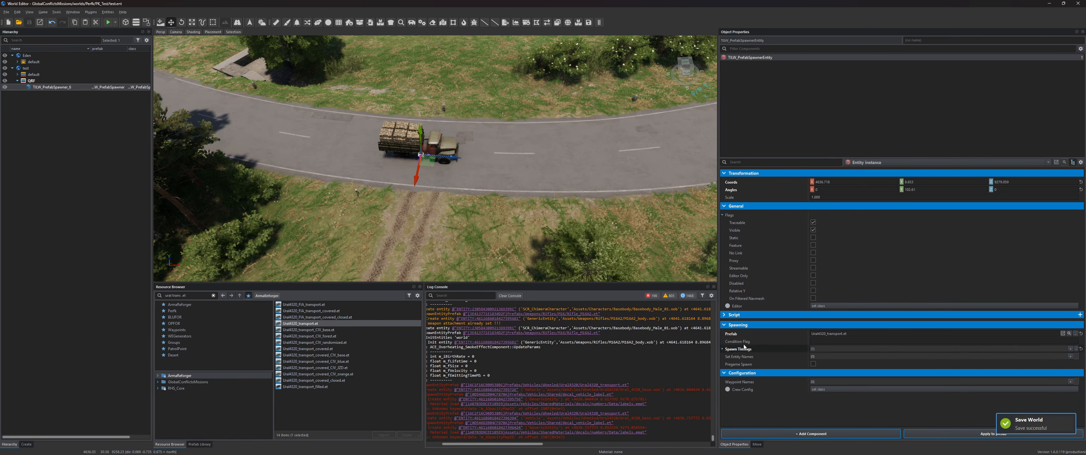
# Step: Create a TILW_CrewConfig for the prefab spawner with two crew groups and expand the first group
pyautogui.click(833, 388)
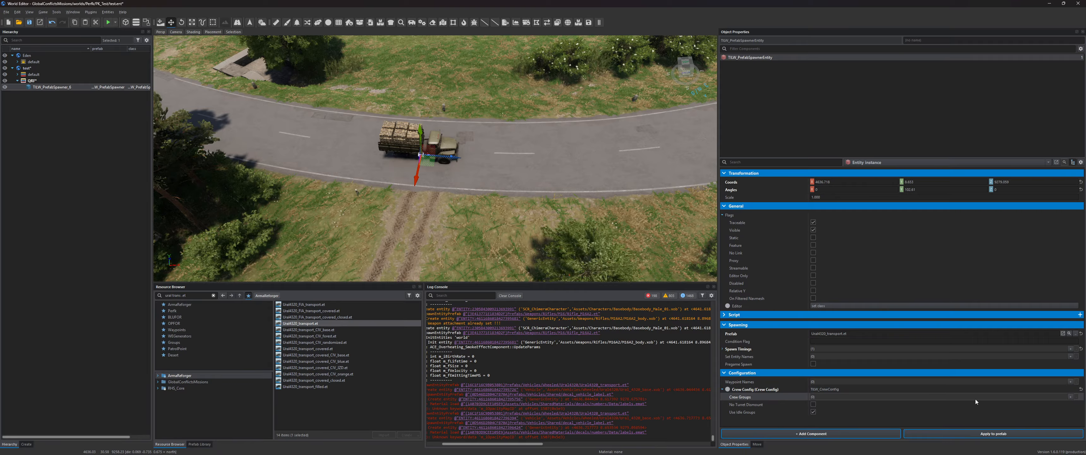
pyautogui.click(1070, 397)
pyautogui.click(1070, 397)
pyautogui.scroll(-1, 1069, 401)
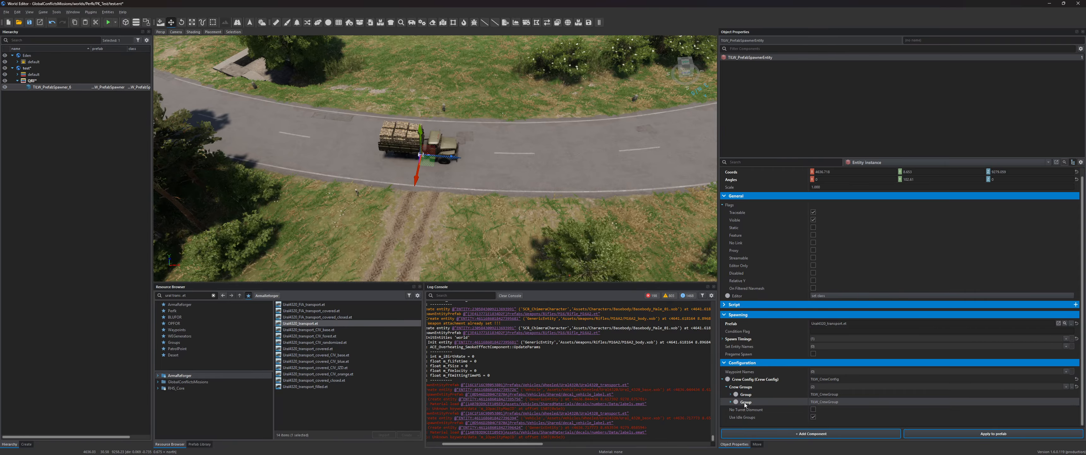
pyautogui.click(730, 394)
pyautogui.scroll(-4, 781, 386)
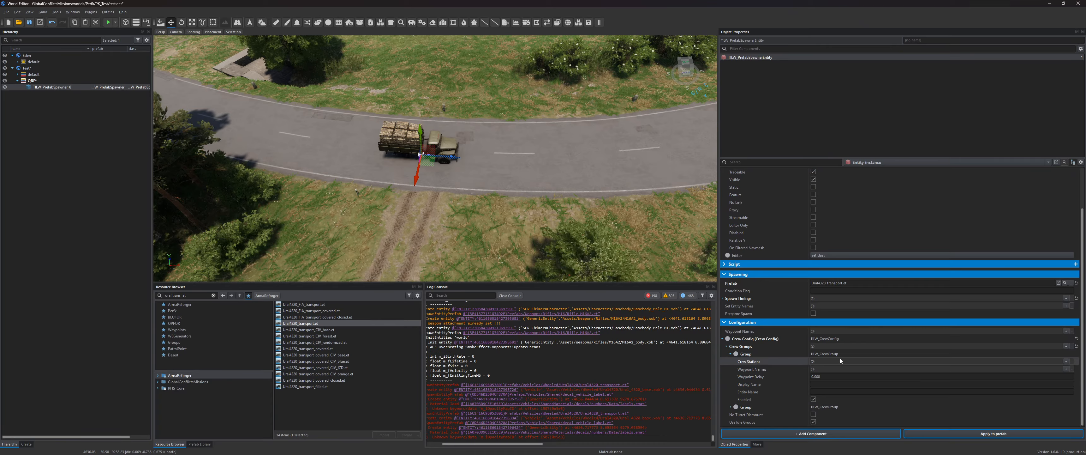
# Step: Add a crew station to the first group, disable Allow Turret and Allow Cargo for it, and save the world
pyautogui.click(1066, 361)
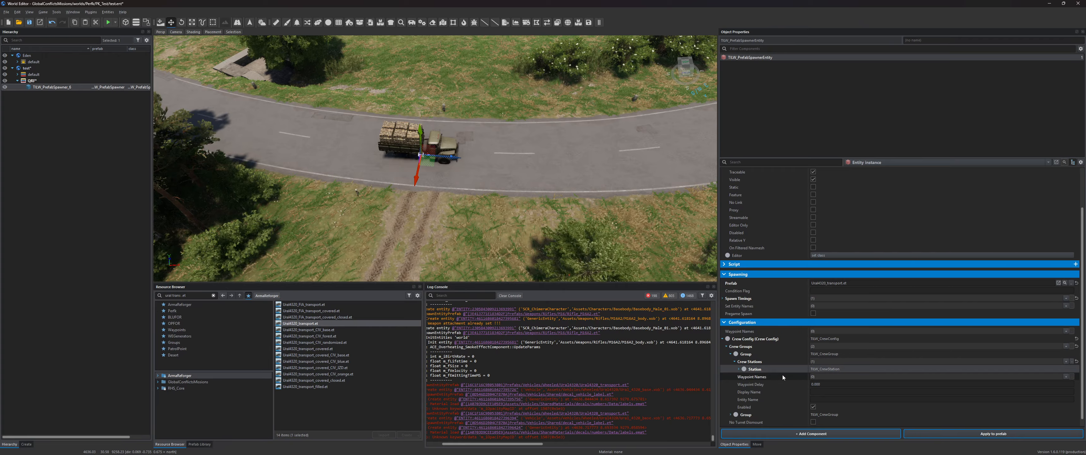
pyautogui.scroll(-3, 784, 375)
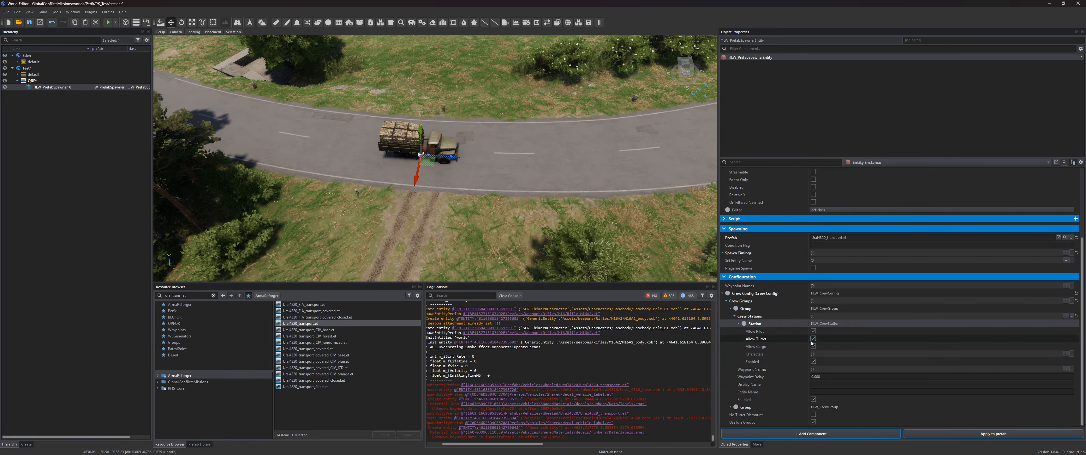
pyautogui.click(813, 338)
pyautogui.click(813, 346)
pyautogui.click(770, 332)
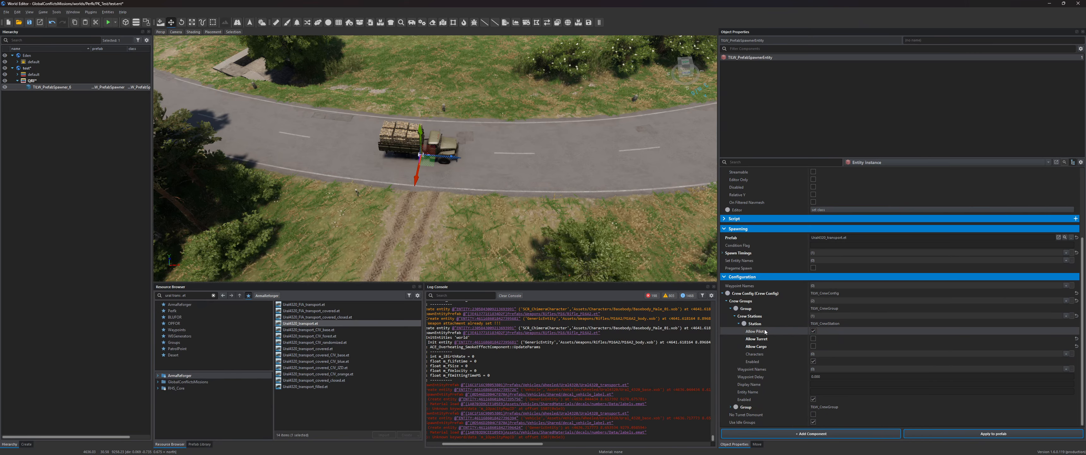
pyautogui.hotkey('ctrl', 's')
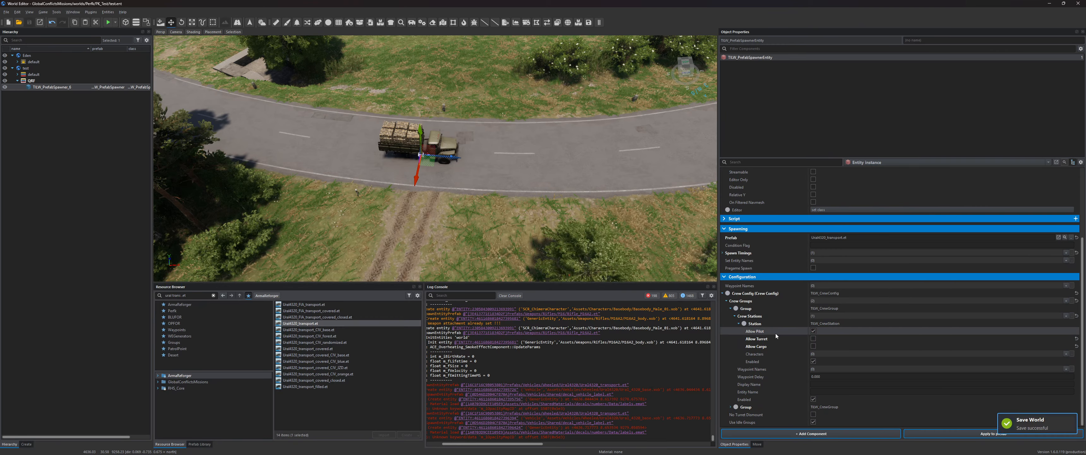
# Step: Add one character entry to the first group's station, assign Character_US_Rifleman.et to it, and save the world
pyautogui.click(766, 354)
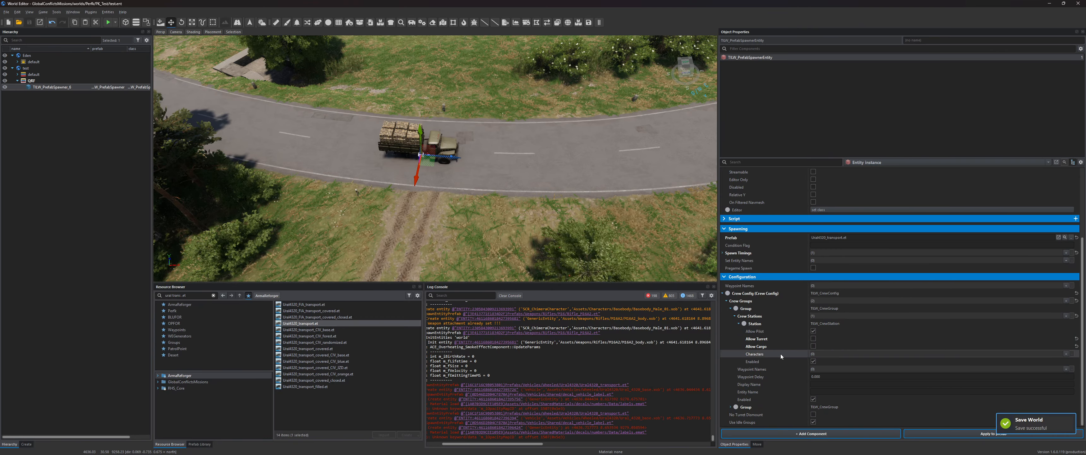
pyautogui.click(1066, 354)
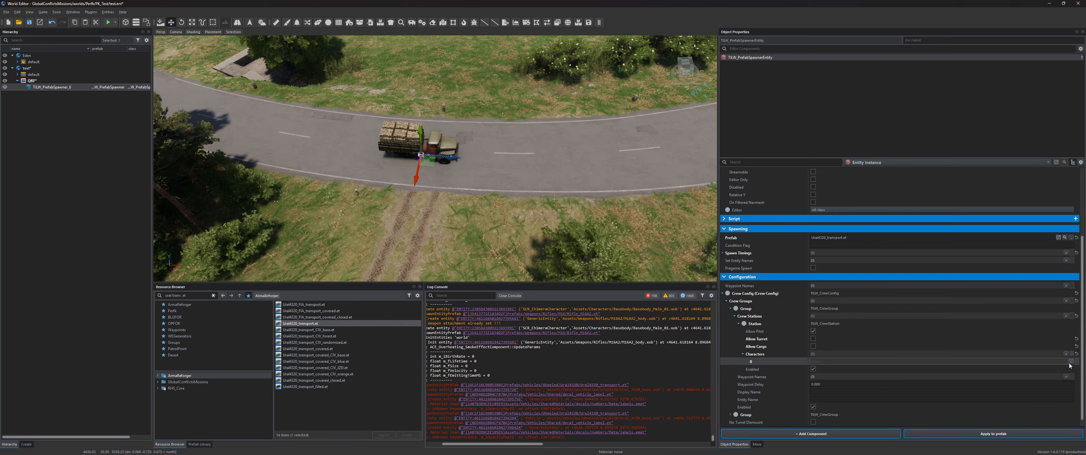
pyautogui.click(1071, 362)
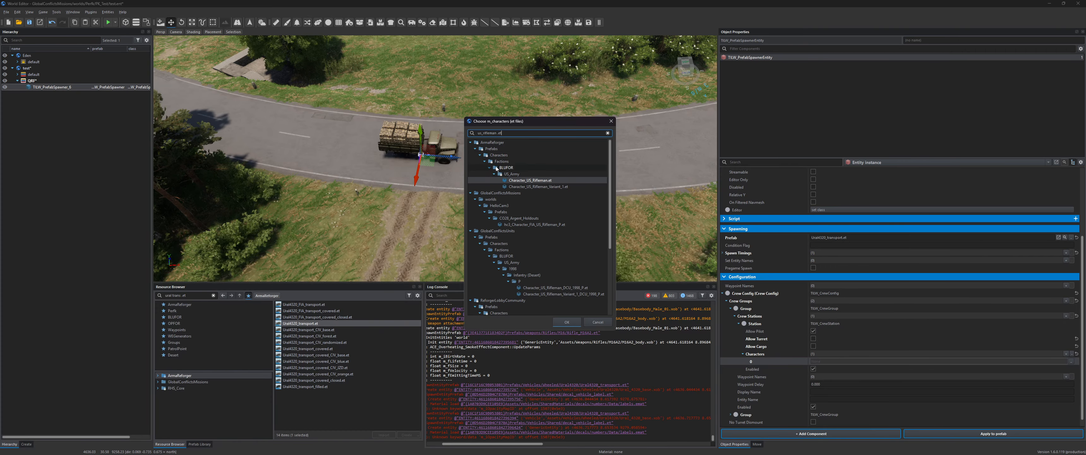
pyautogui.scroll(-2, 529, 172)
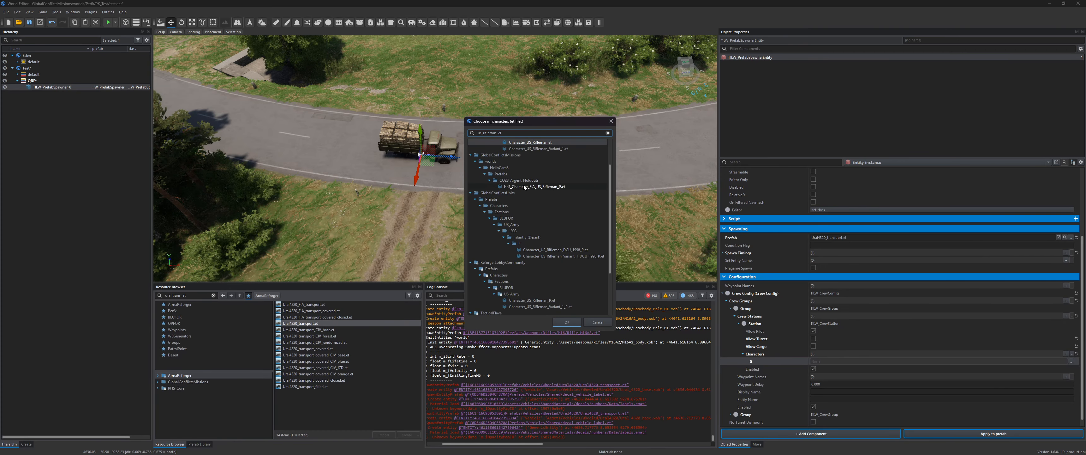
pyautogui.scroll(2, 524, 182)
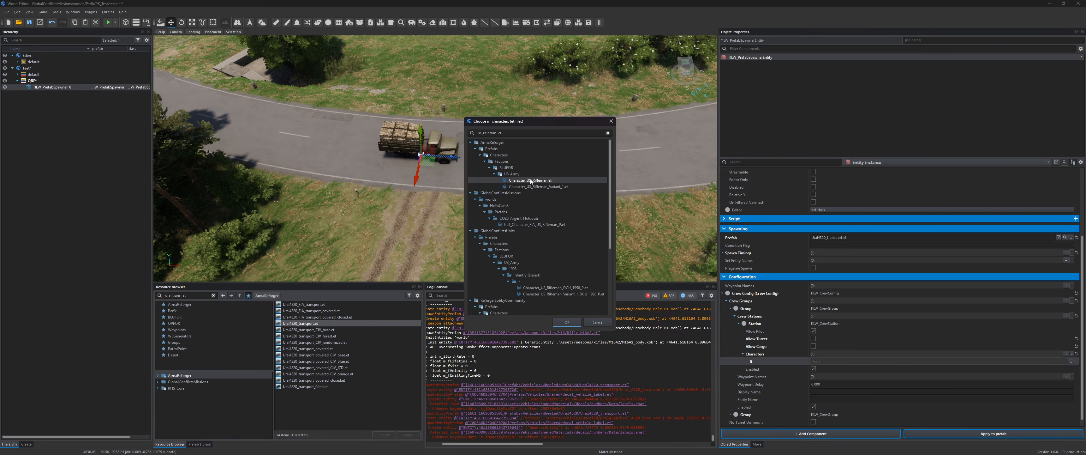
pyautogui.doubleClick(531, 181)
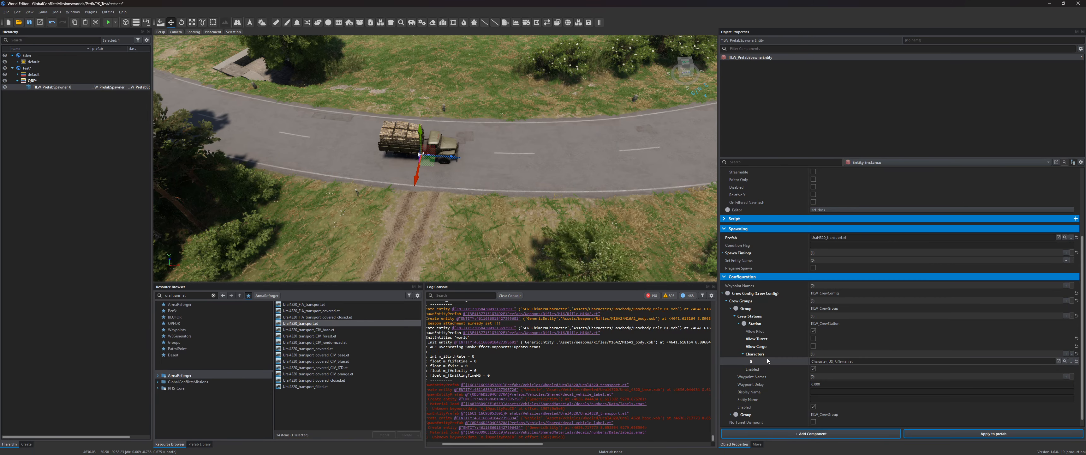
pyautogui.hotkey('ctrl', 's')
# Step: Add an entry to the first group's Waypoint Names and place an AIWaypoint_Wait on the road near the red-roofed house
pyautogui.scroll(-1, 767, 360)
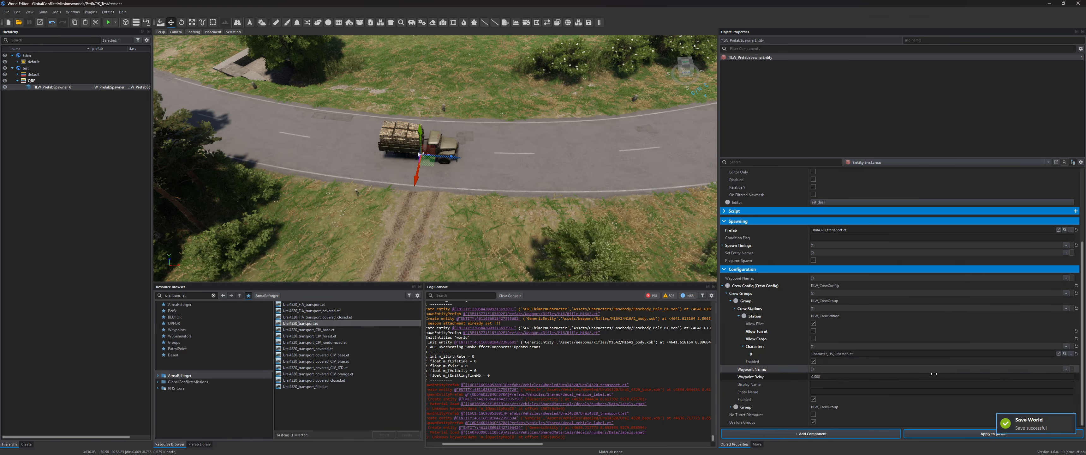
pyautogui.click(1066, 368)
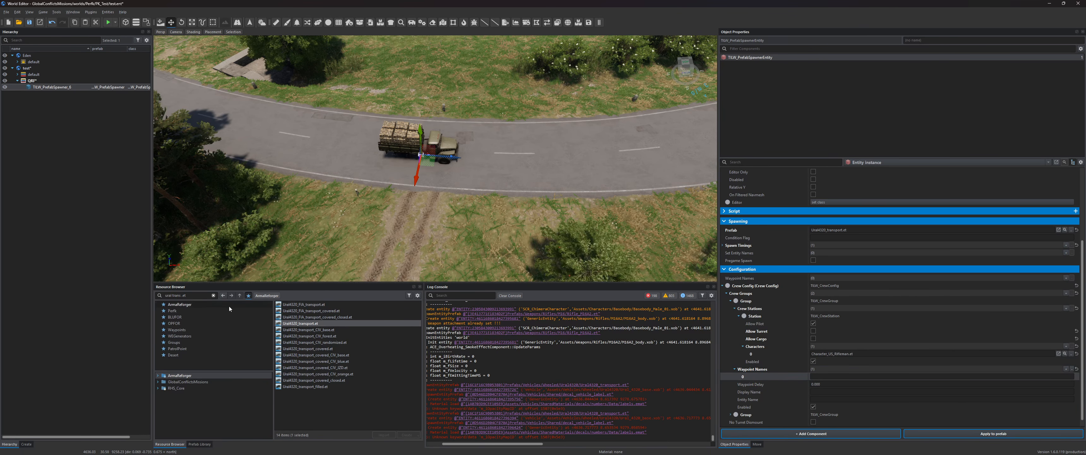
pyautogui.click(180, 329)
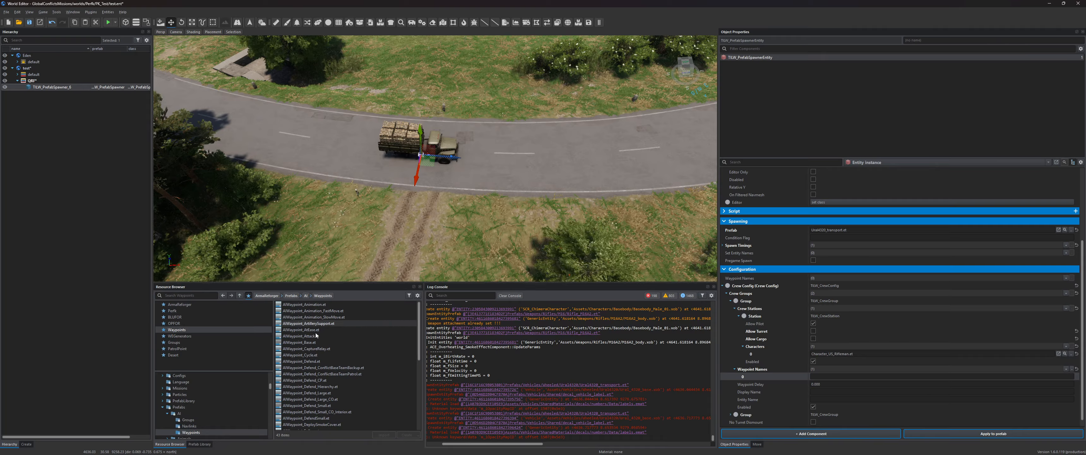
pyautogui.scroll(-3, 356, 360)
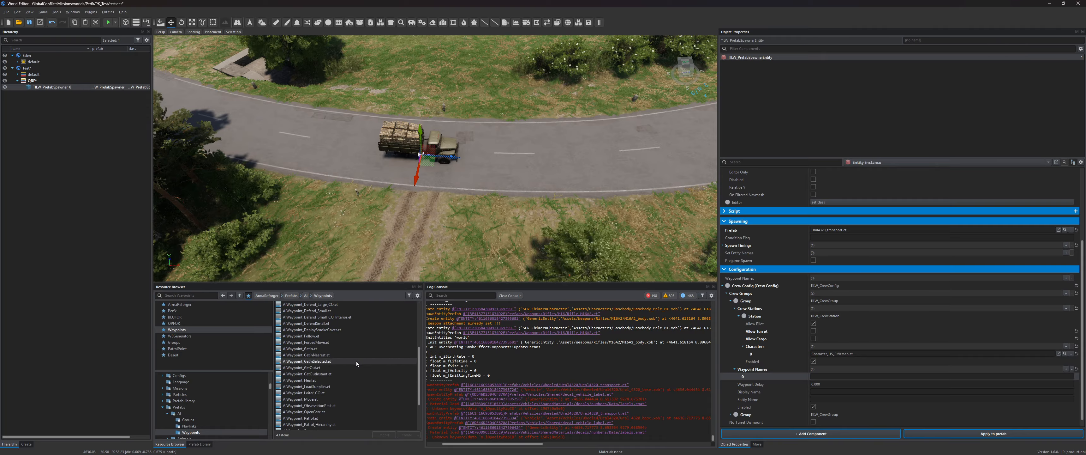
pyautogui.scroll(-1, 339, 391)
pyautogui.scroll(-3, 338, 394)
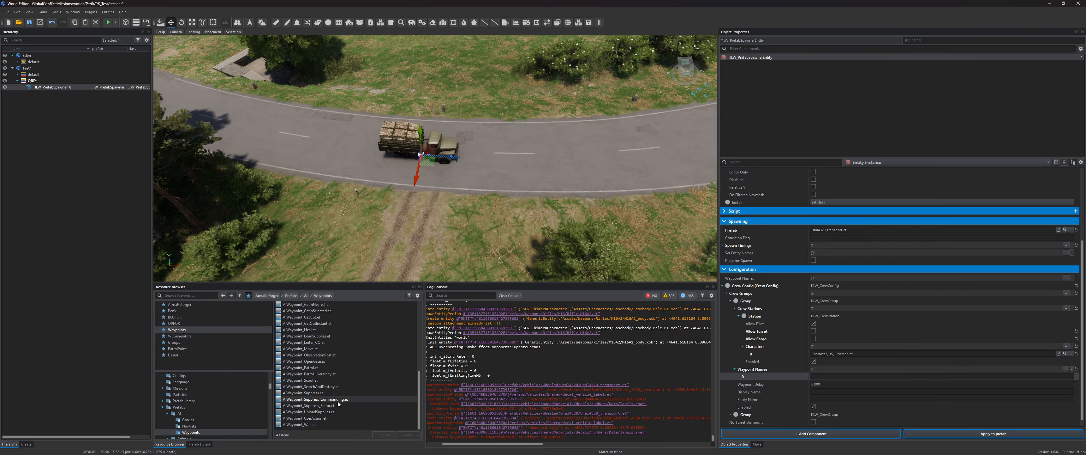
pyautogui.click(319, 425)
pyautogui.press('w')
pyautogui.moveTo(319, 229); pyautogui.dragTo(426, 198, button='right')
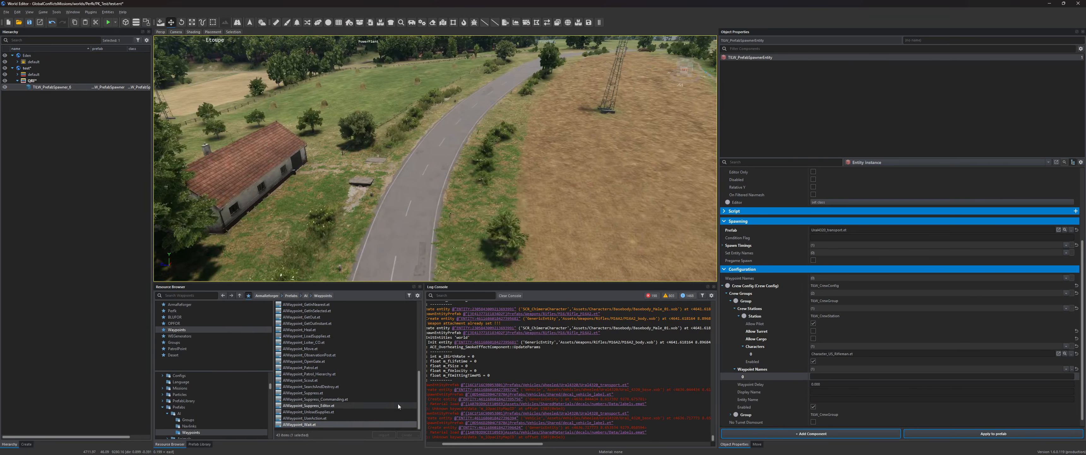
pyautogui.moveTo(308, 423); pyautogui.dragTo(435, 163)
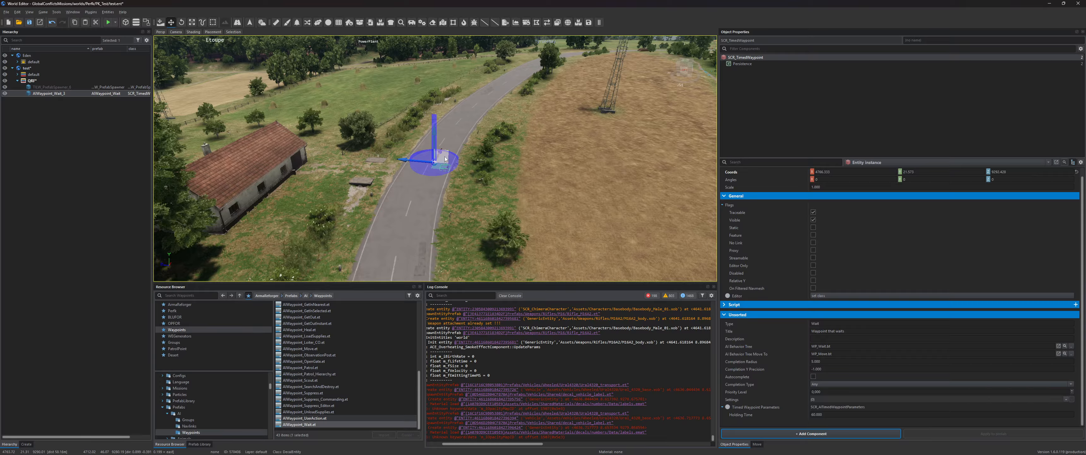
# Step: Set the wait waypoint's Holding Time to 20 and save the world
pyautogui.press('w')
pyautogui.press('d')
pyautogui.moveTo(446, 184); pyautogui.dragTo(543, 222, button='right')
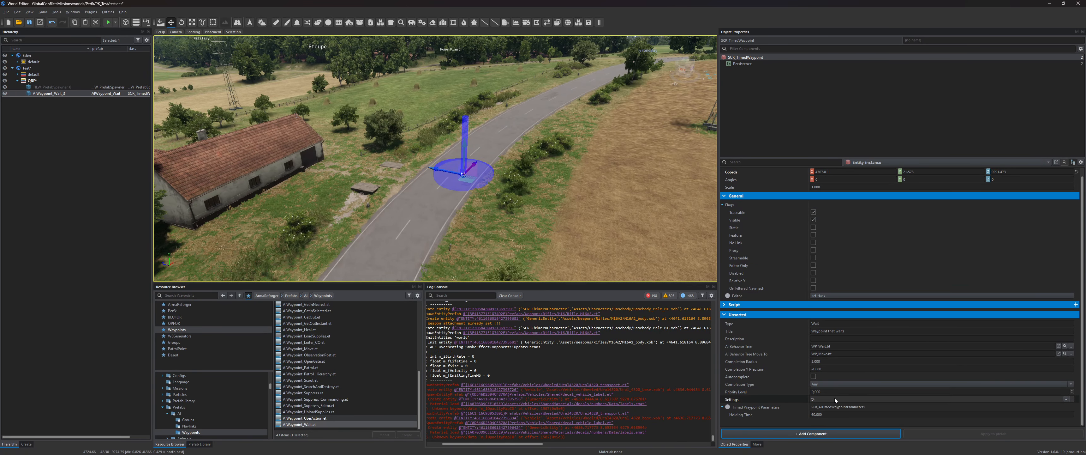
pyautogui.click(841, 414)
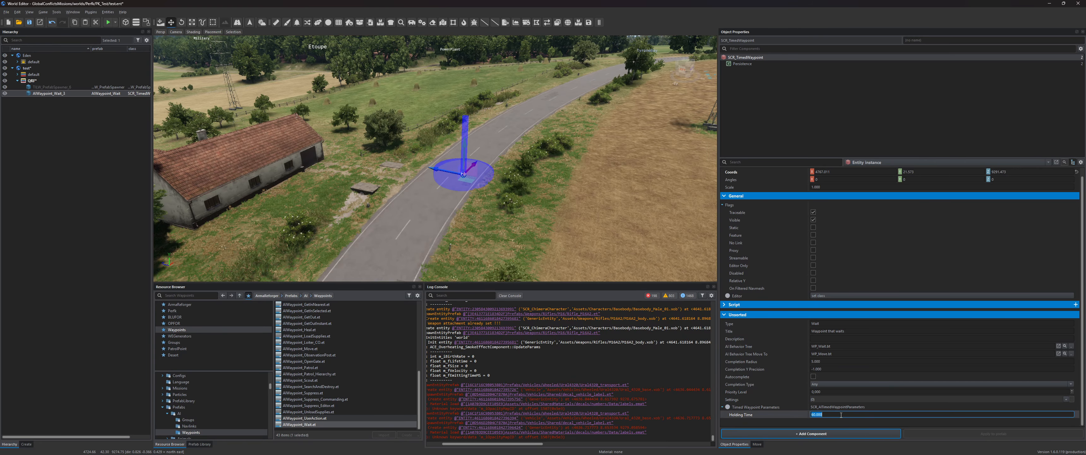
pyautogui.write('20')
pyautogui.press('Return')
pyautogui.hotkey('ctrl', 's')
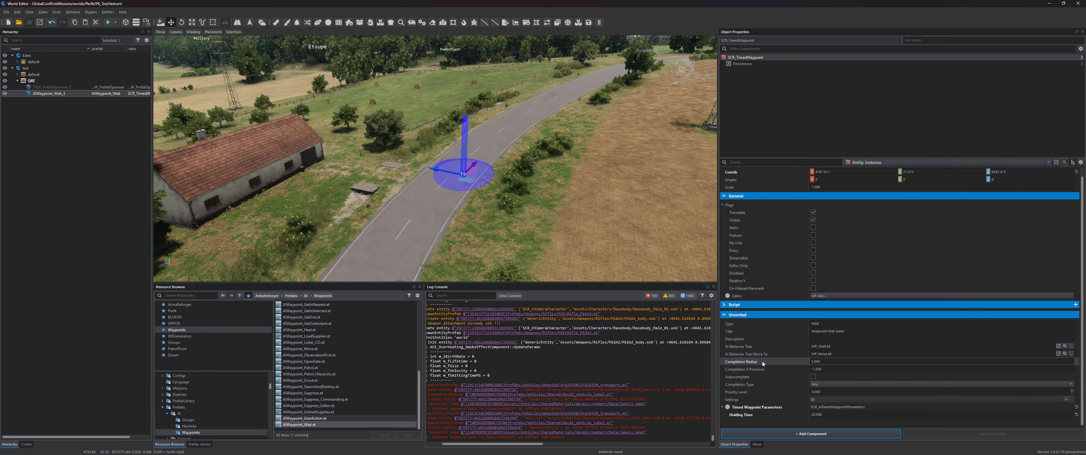
# Step: Rename the wait waypoint as WP_TRUCK_WAIT
pyautogui.moveTo(527, 229); pyautogui.dragTo(492, 215, button='right')
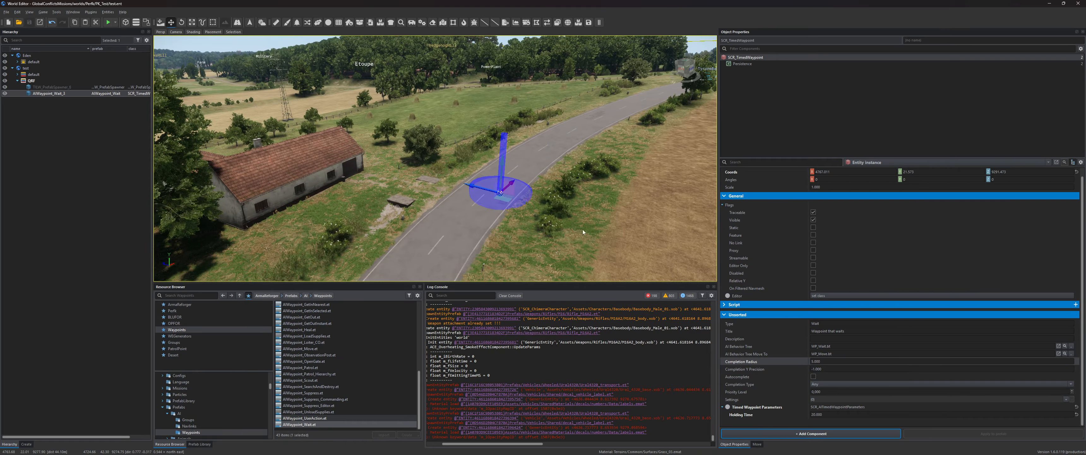
pyautogui.press('w')
pyautogui.moveTo(560, 234); pyautogui.dragTo(609, 186, button='right')
pyautogui.press('d')
pyautogui.press('s')
pyautogui.press('a')
pyautogui.press('s')
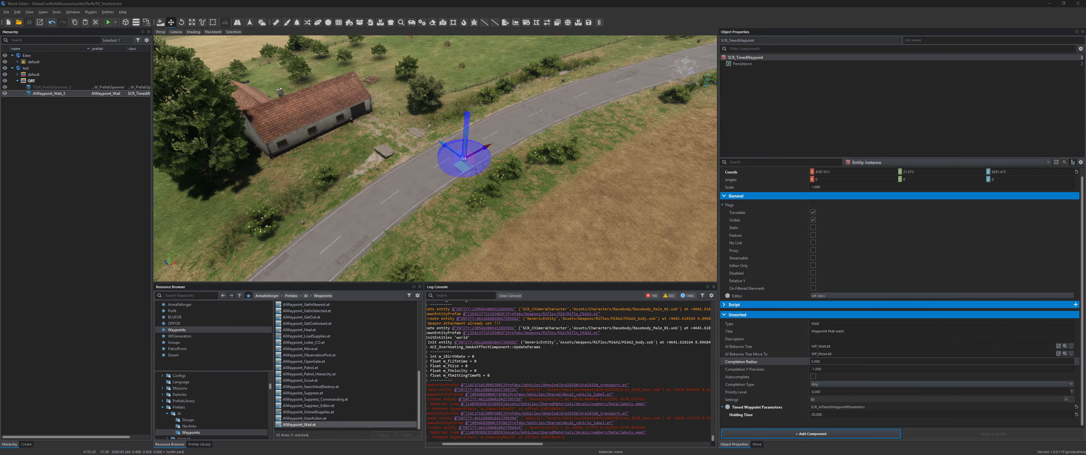
pyautogui.moveTo(435, 178); pyautogui.dragTo(438, 153, button='right')
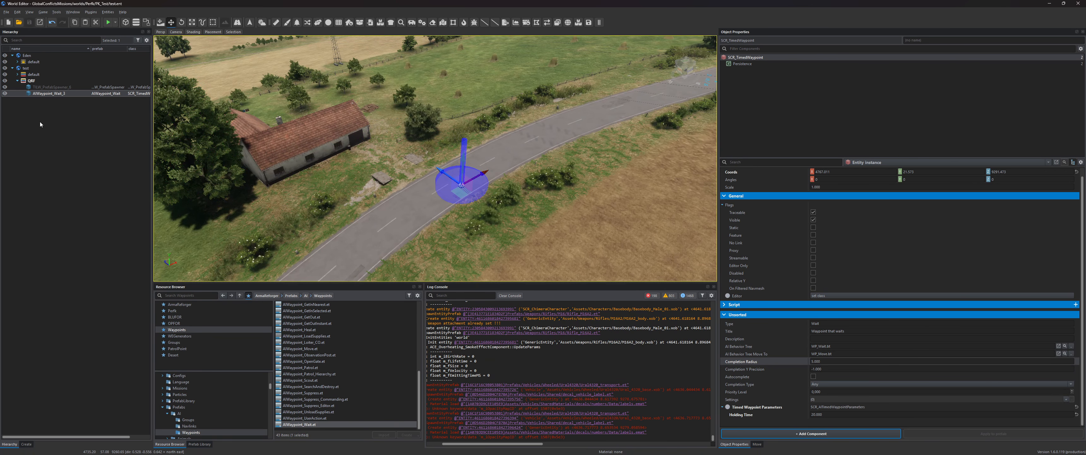
pyautogui.press('F2')
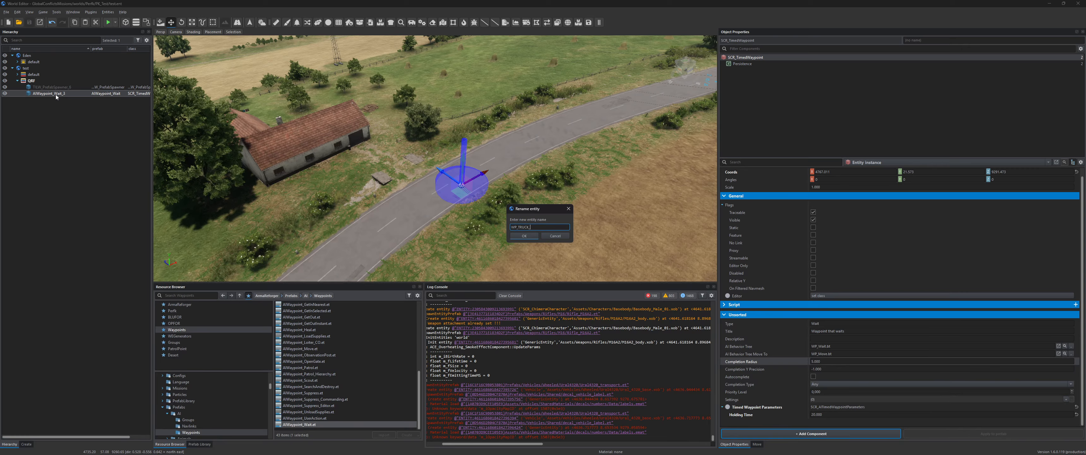
pyautogui.press('Return')
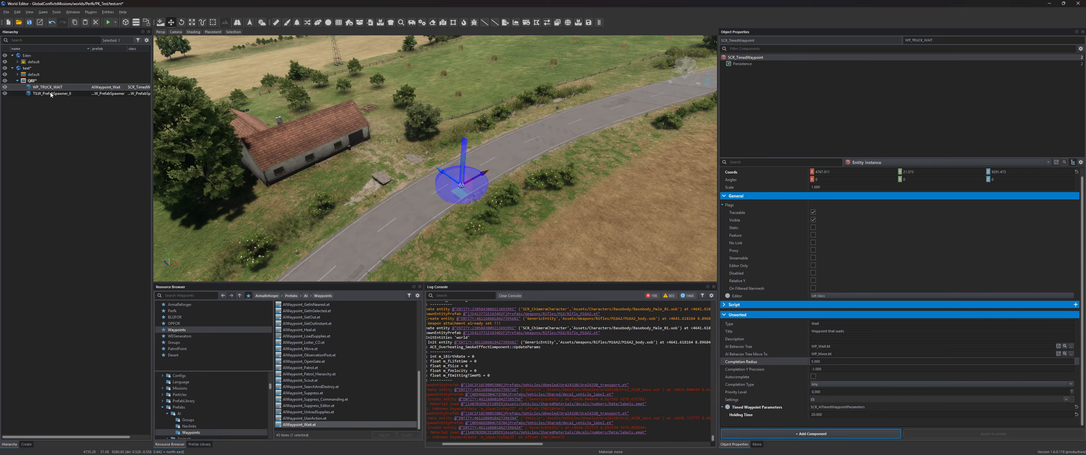
# Step: Place an AIWaypoint_Move on the main road in Tyrone, just before the junction
pyautogui.moveTo(430, 127); pyautogui.dragTo(581, 165, button='right')
pyautogui.press('w')
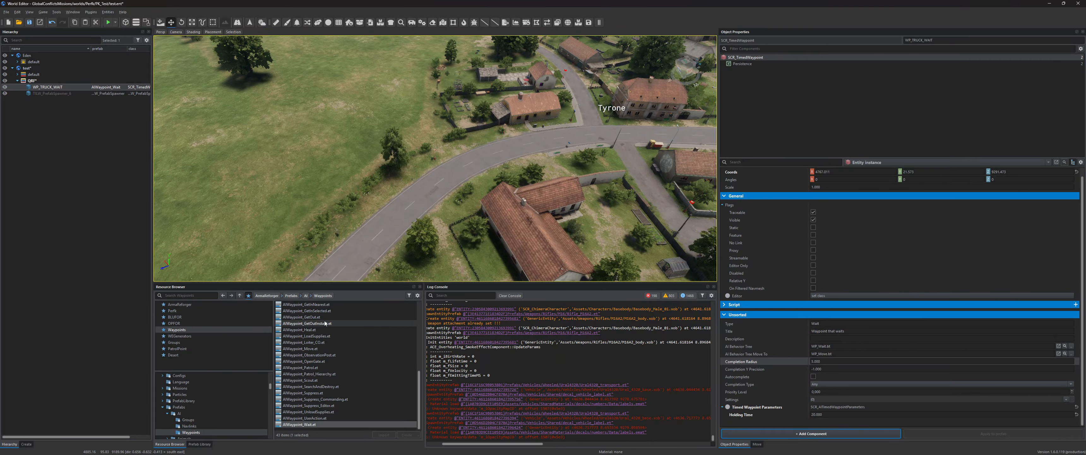
pyautogui.scroll(8, 325, 323)
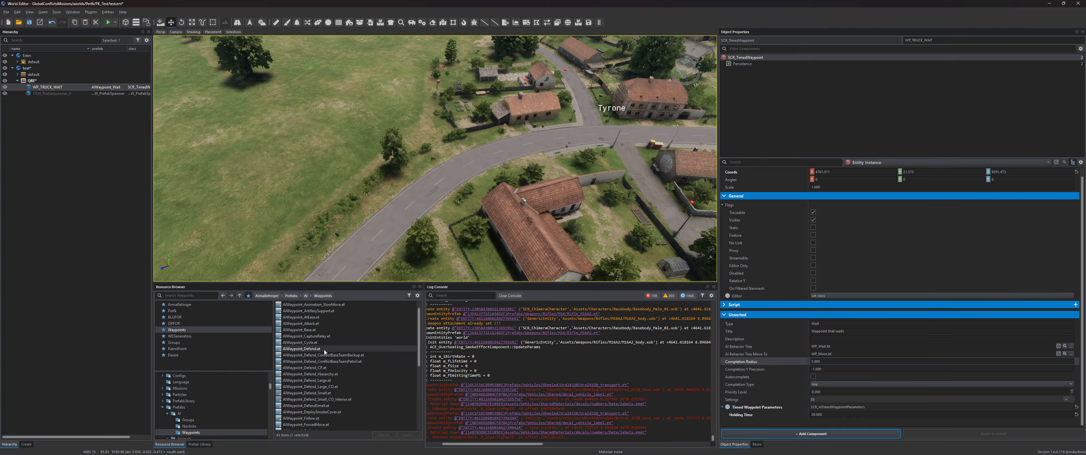
pyautogui.scroll(-5, 325, 349)
pyautogui.moveTo(332, 398); pyautogui.dragTo(508, 153)
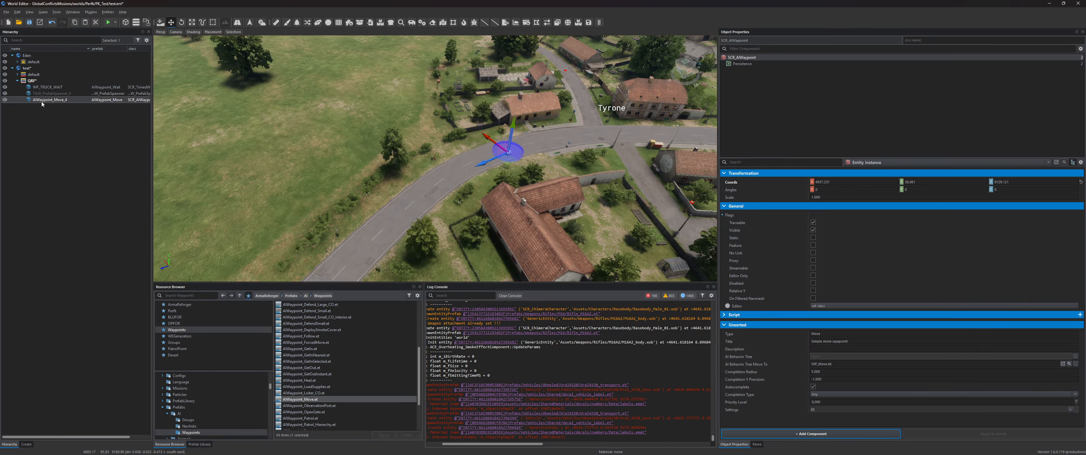
# Step: Rename the move waypoint as WP_TRUCK_MOVE and save the world
pyautogui.press('F2')
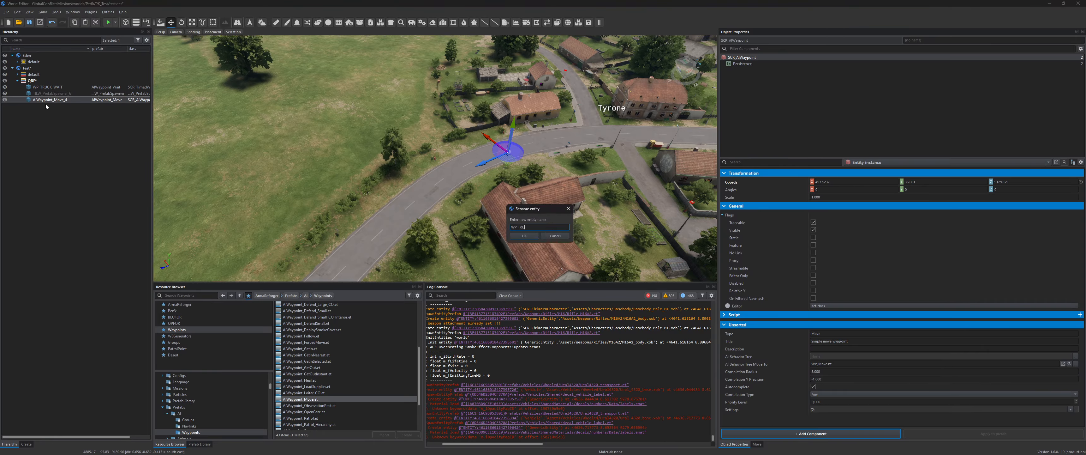
pyautogui.write('WP_TRUCK_MOVE')
pyautogui.press('Return')
pyautogui.hotkey('ctrl', 's')
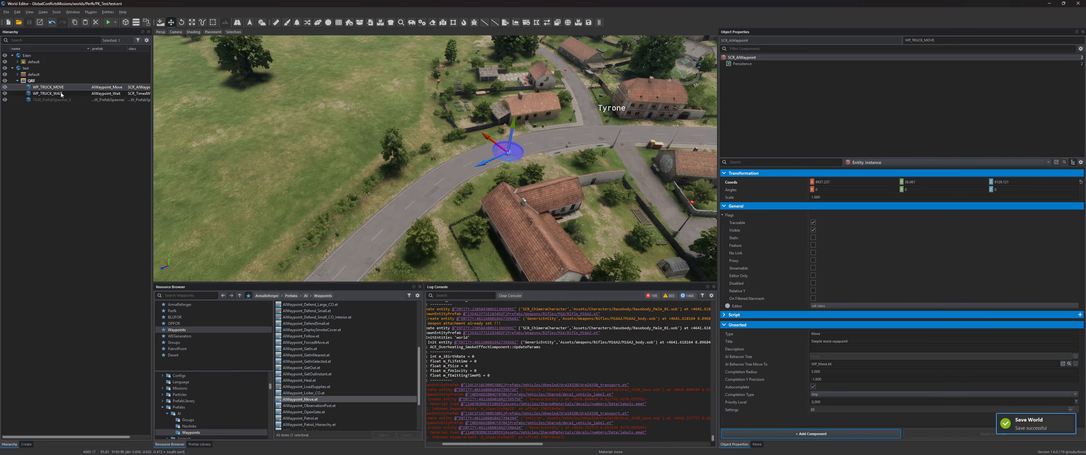
# Step: Copy the wait waypoint's name and enter WP_TRUCK_WAIT as the first Waypoint Names entry of the spawner's first crew group
pyautogui.click(48, 93)
pyautogui.press('F2')
pyautogui.press('Escape')
pyautogui.moveTo(357, 159); pyautogui.dragTo(236, 158, button='right')
pyautogui.press('w')
pyautogui.press('d')
pyautogui.click(50, 100)
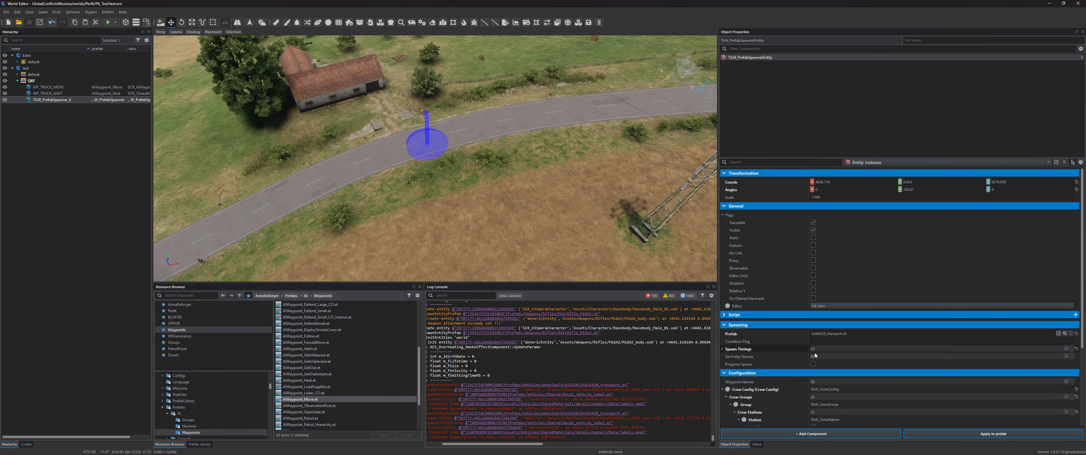
pyautogui.scroll(-5, 818, 371)
pyautogui.click(820, 370)
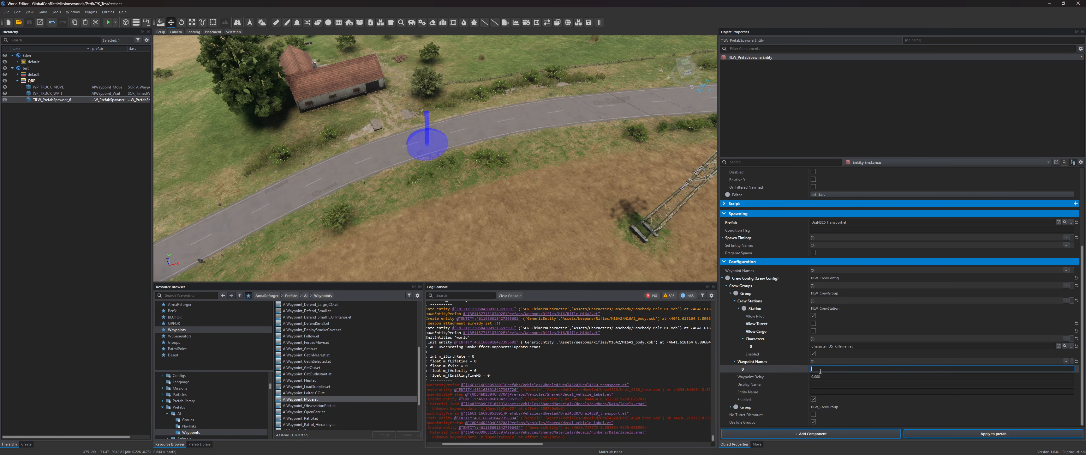
# Step: Add a second Waypoint Names entry to the first crew group, set it to WP_TRUCK_MOVE, and save the world
pyautogui.click(1066, 362)
pyautogui.click(921, 377)
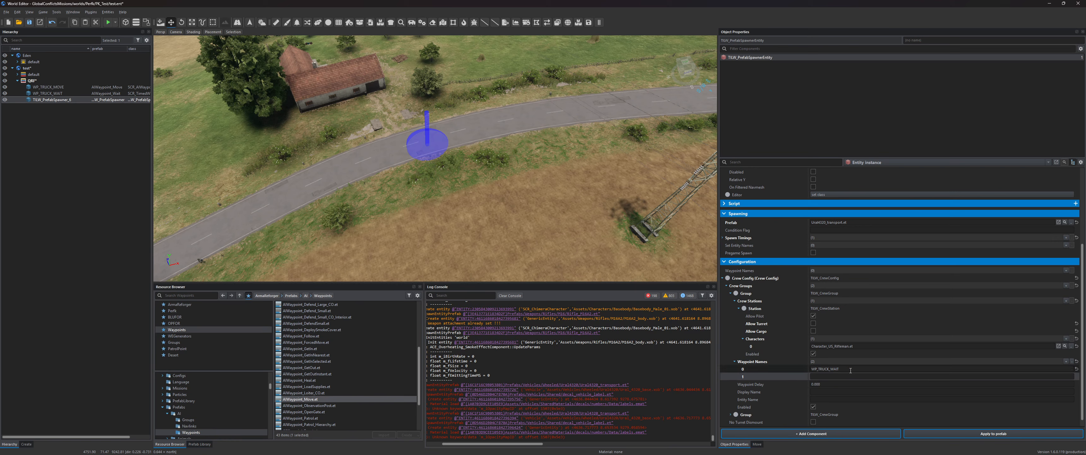
pyautogui.moveTo(848, 369); pyautogui.dragTo(790, 351)
pyautogui.click(49, 87)
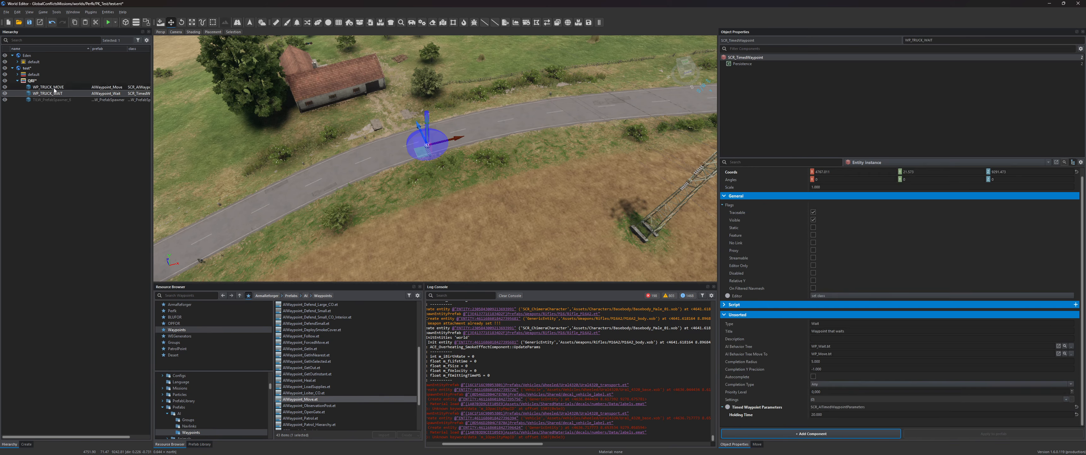
pyautogui.click(52, 100)
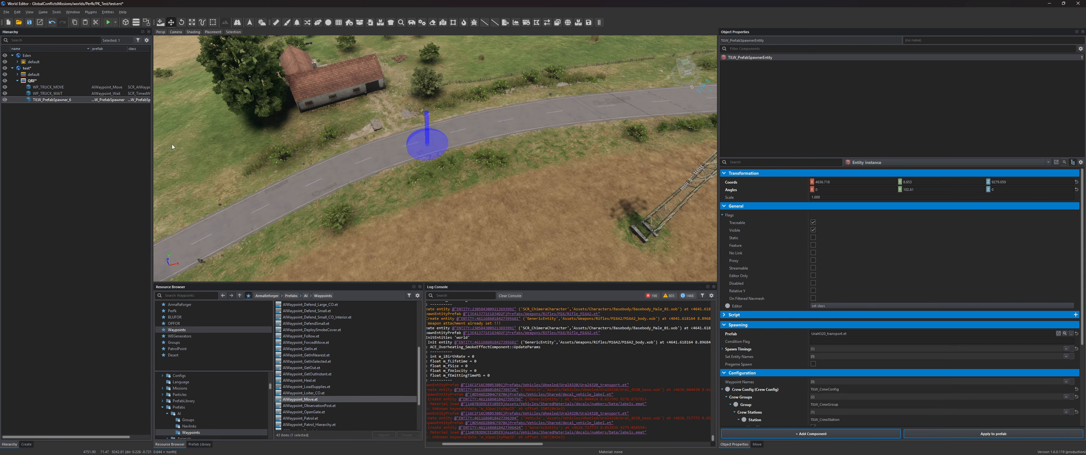
pyautogui.scroll(-5, 842, 380)
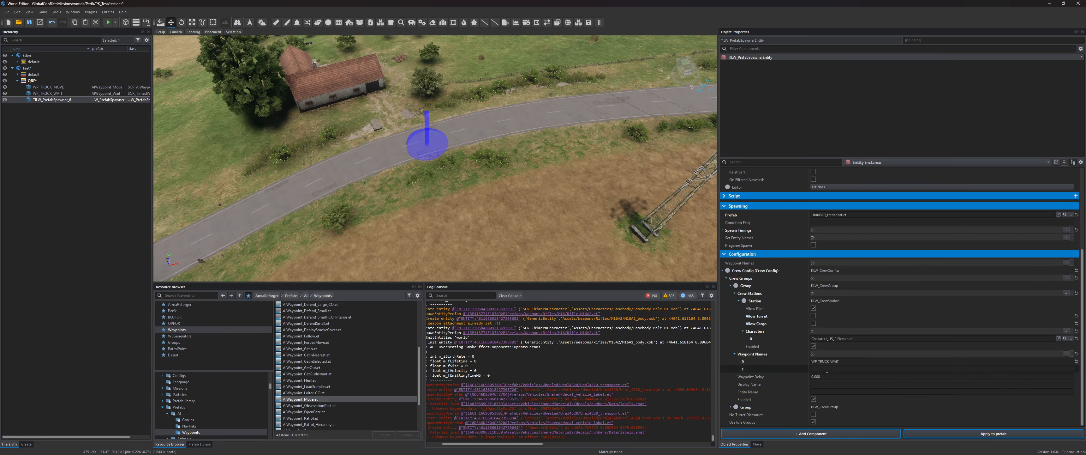
pyautogui.click(778, 369)
pyautogui.write('WP_TRUCK_MOVE')
pyautogui.hotkey('ctrl', 's')
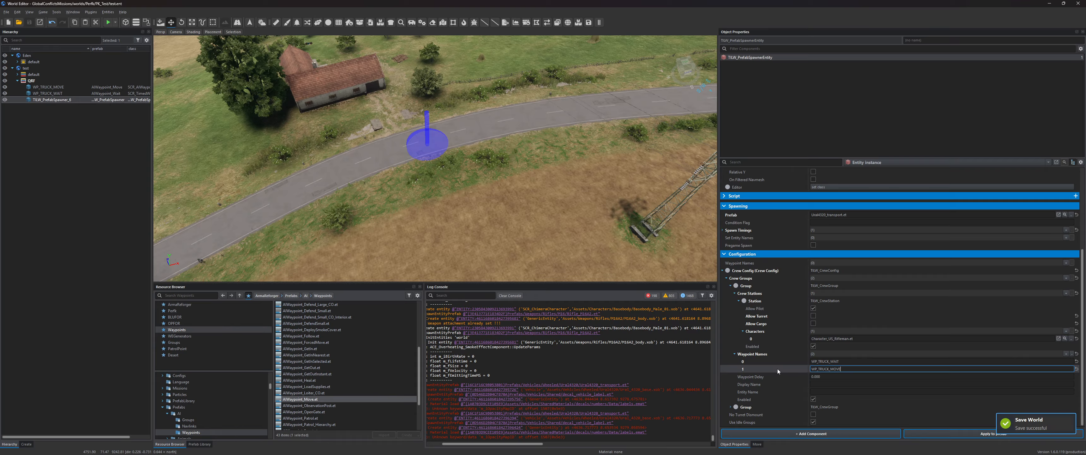
pyautogui.click(774, 376)
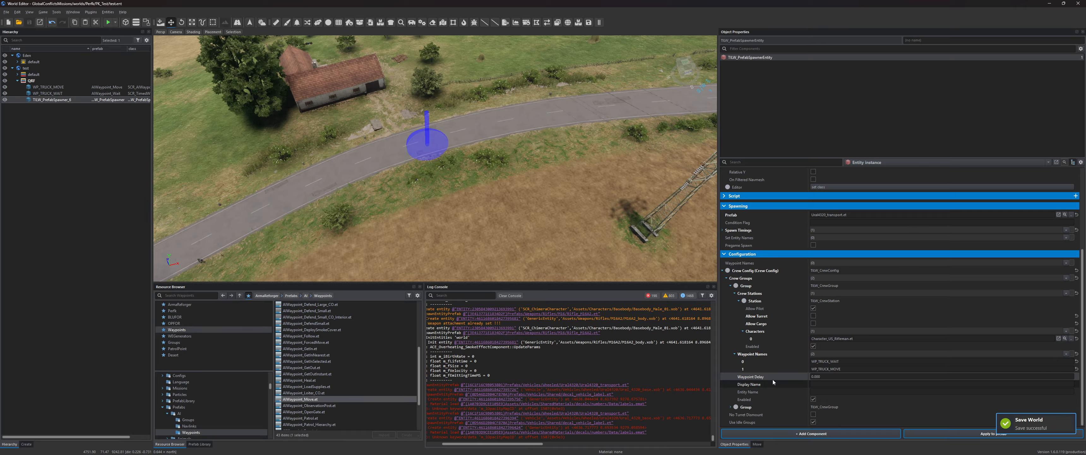
pyautogui.click(847, 369)
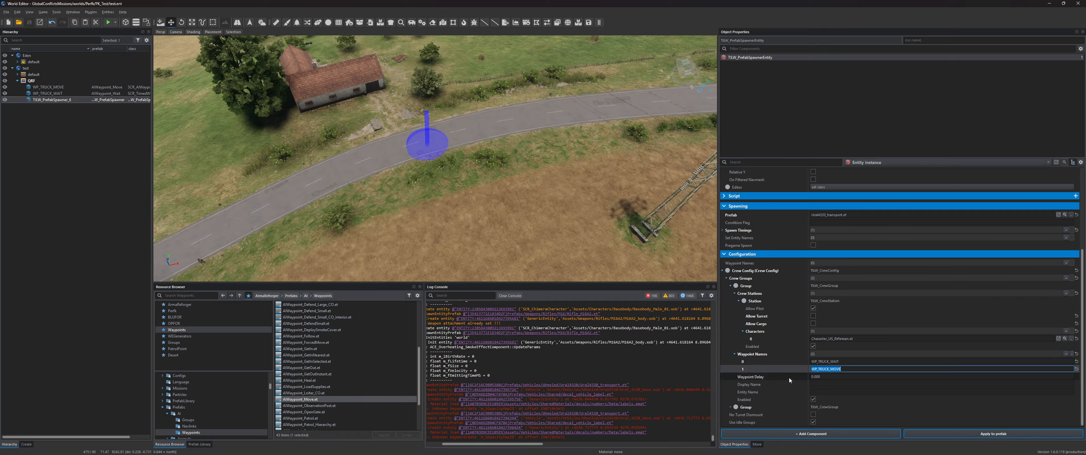
# Step: Add a crew station to the spawner's second crew group and disable Allow Pilot and Allow Turret for it
pyautogui.click(770, 376)
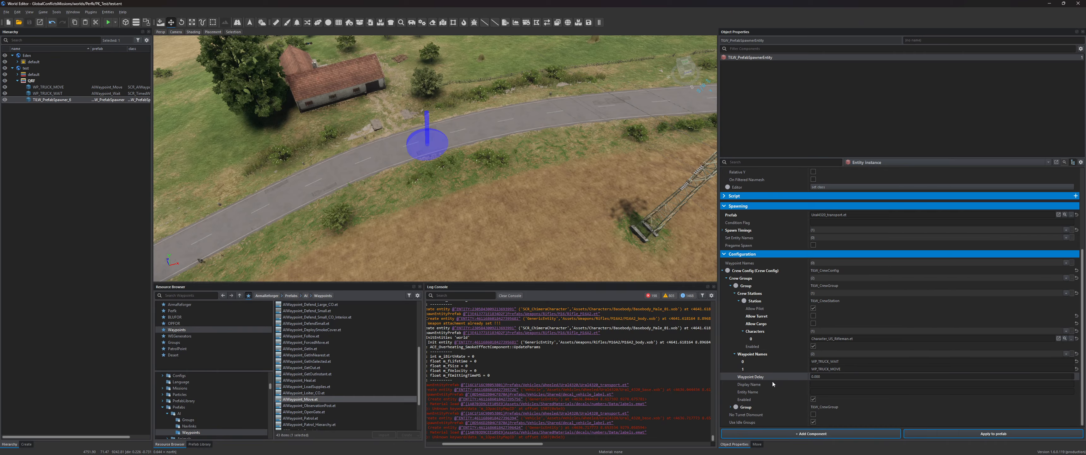
pyautogui.click(734, 287)
pyautogui.doubleClick(745, 401)
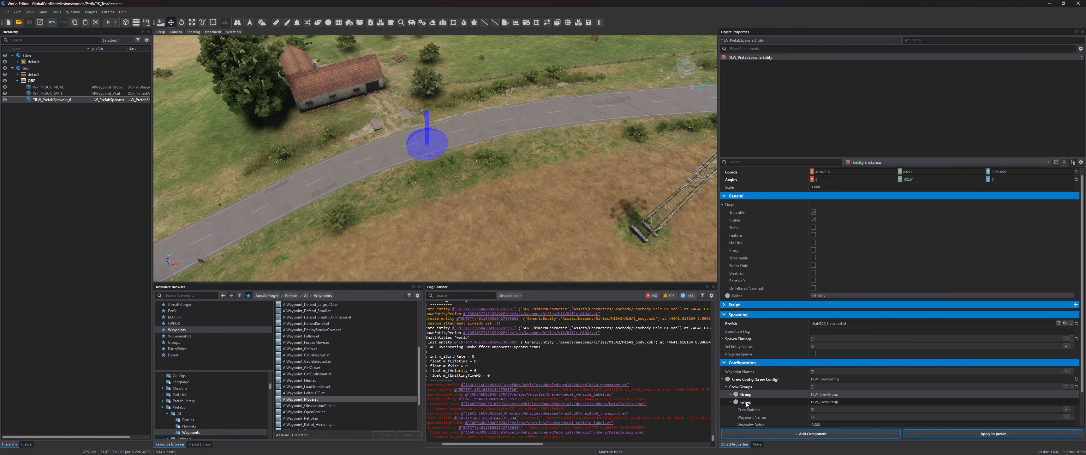
pyautogui.scroll(-2, 746, 404)
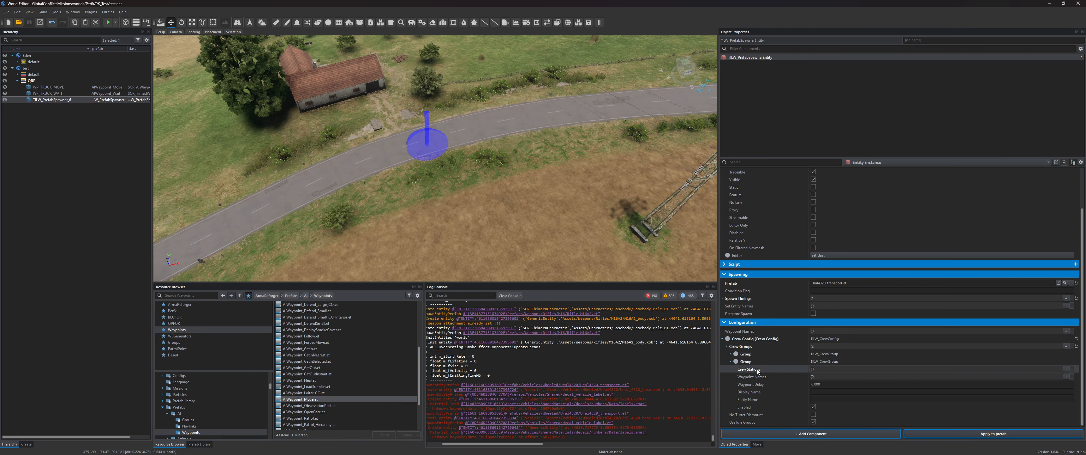
pyautogui.click(1065, 369)
pyautogui.click(739, 368)
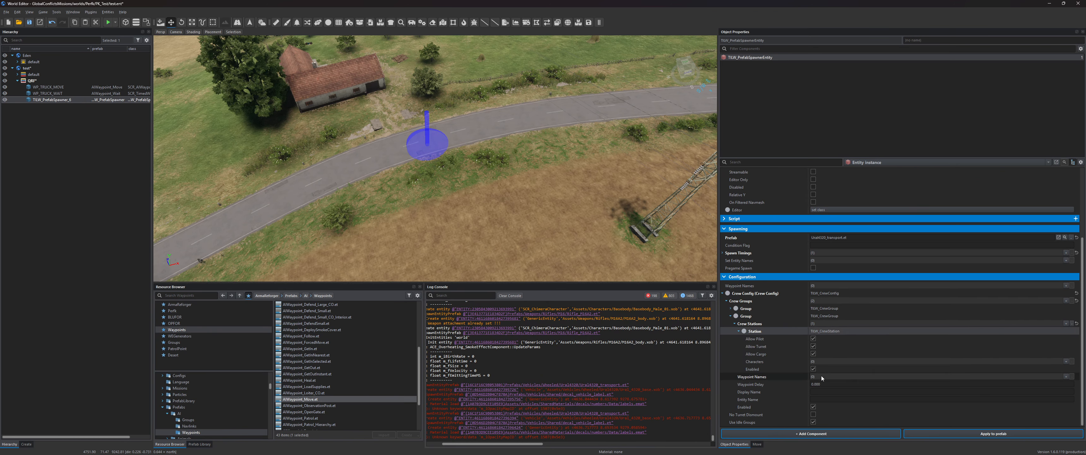
pyautogui.click(813, 345)
pyautogui.click(812, 339)
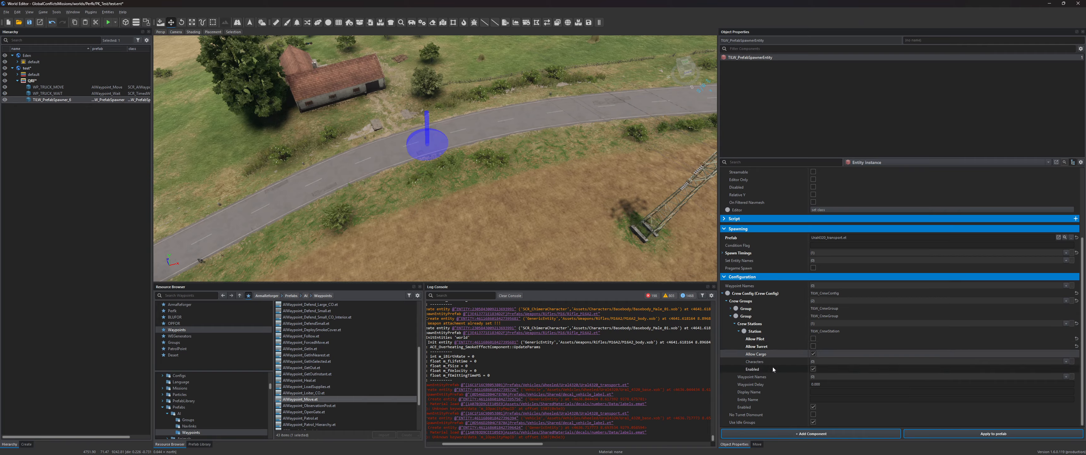
# Step: Add a first character to the second crew group's station and assign Character_US_Rifleman.et from ArmaReforger
pyautogui.click(1065, 362)
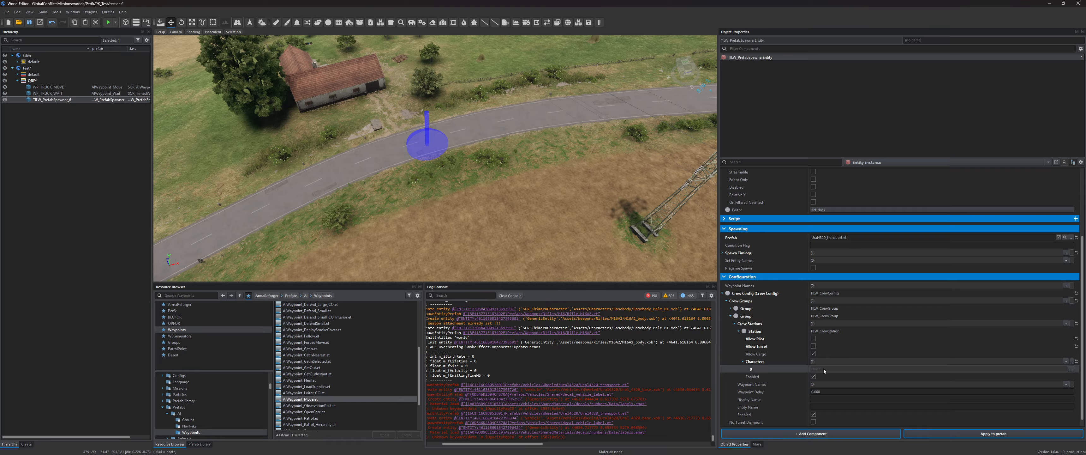
pyautogui.click(1072, 369)
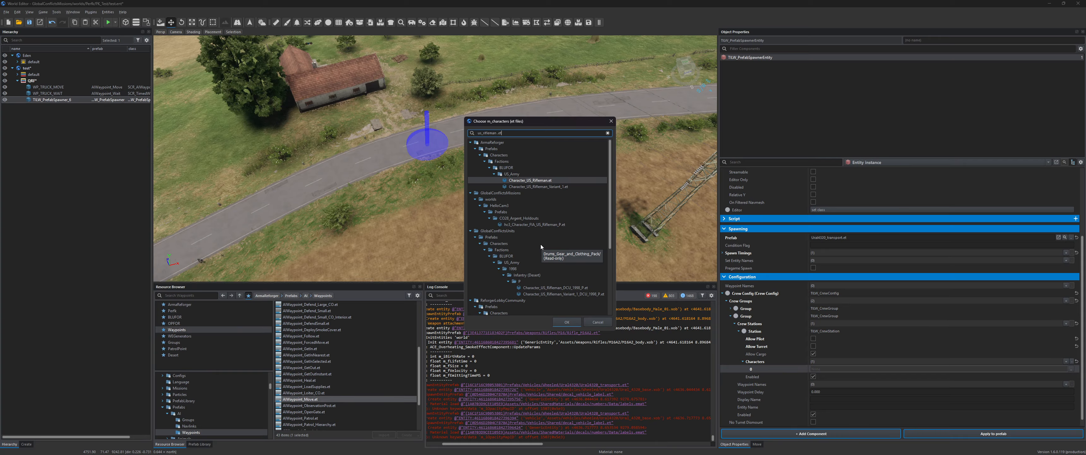
pyautogui.doubleClick(546, 180)
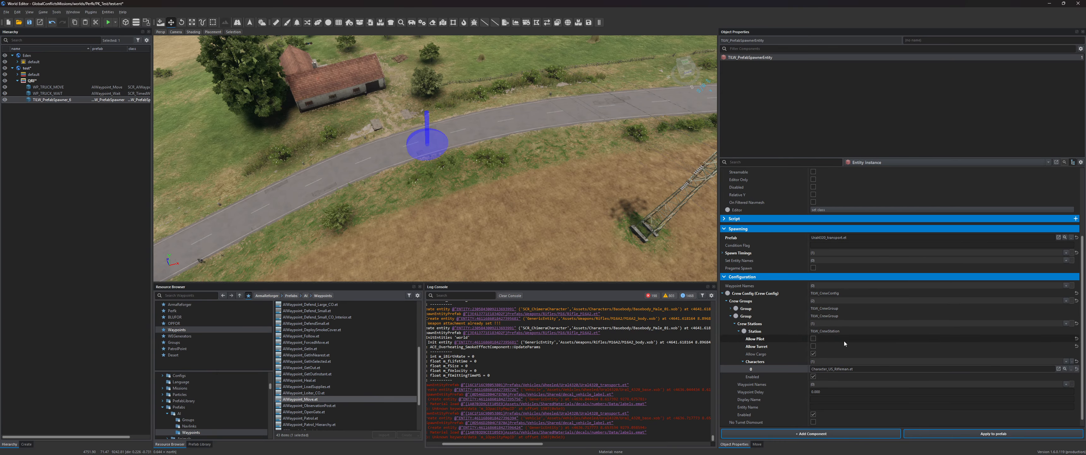
# Step: Extend the station's Characters list with empty entries up to index 13
pyautogui.click(1066, 361)
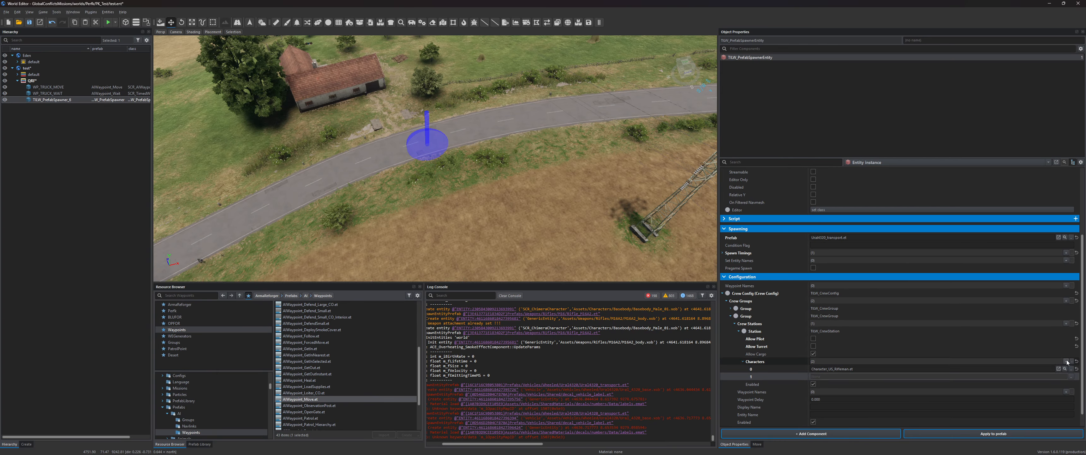
pyautogui.click(1065, 361)
pyautogui.click(1066, 361)
pyautogui.click(1066, 361)
pyautogui.scroll(-3, 1051, 366)
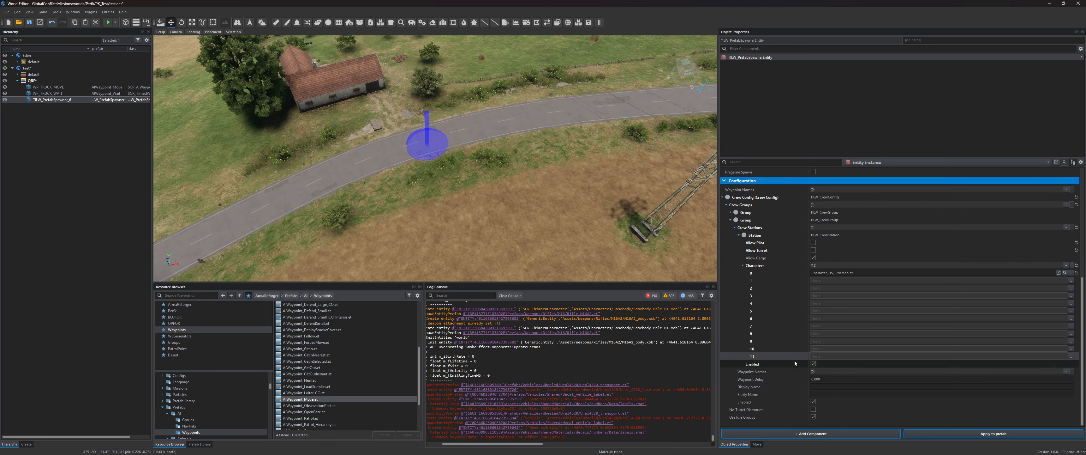
pyautogui.click(1065, 265)
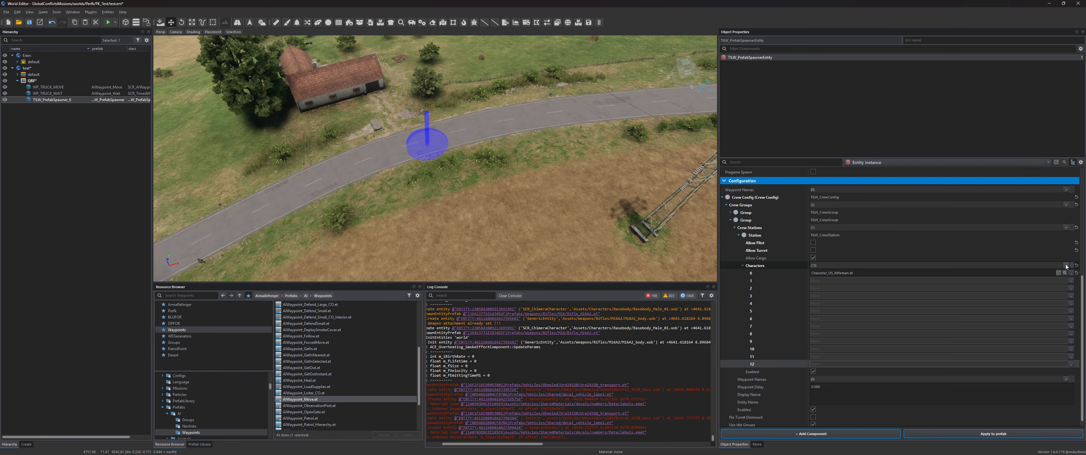
pyautogui.click(1065, 265)
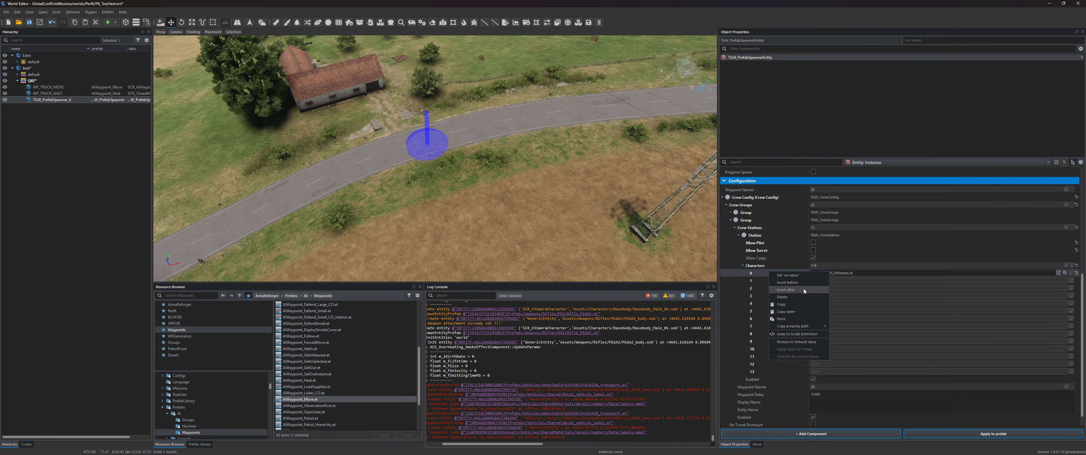
# Step: Copy the Character_US_Rifleman.et value of entry 0 into Characters entries 1 to 13 and save the world
pyautogui.rightClick(785, 283)
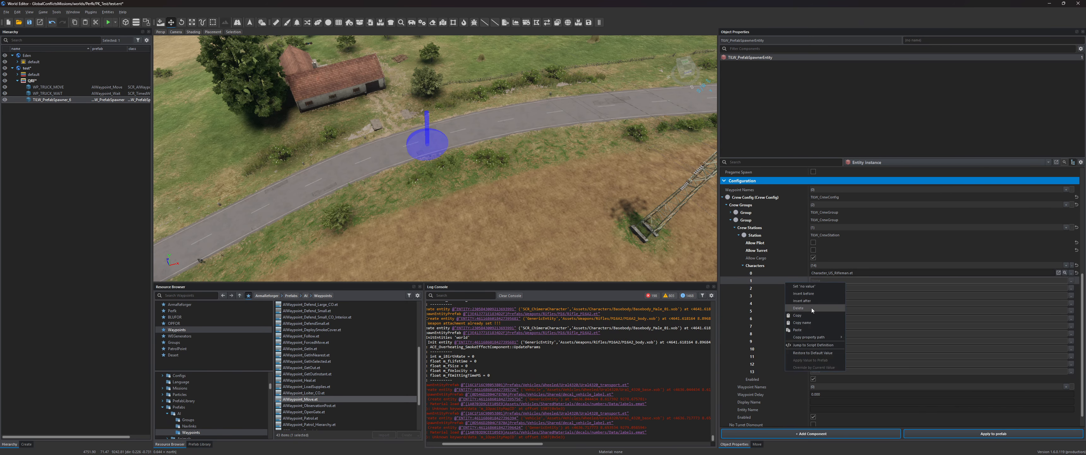
pyautogui.click(805, 330)
pyautogui.rightClick(784, 287)
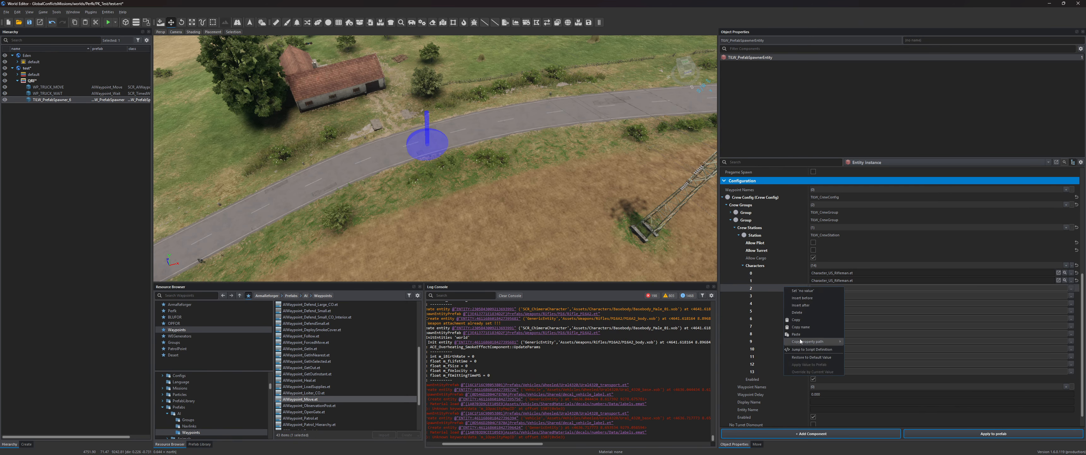
pyautogui.click(796, 332)
pyautogui.rightClick(773, 295)
pyautogui.click(795, 333)
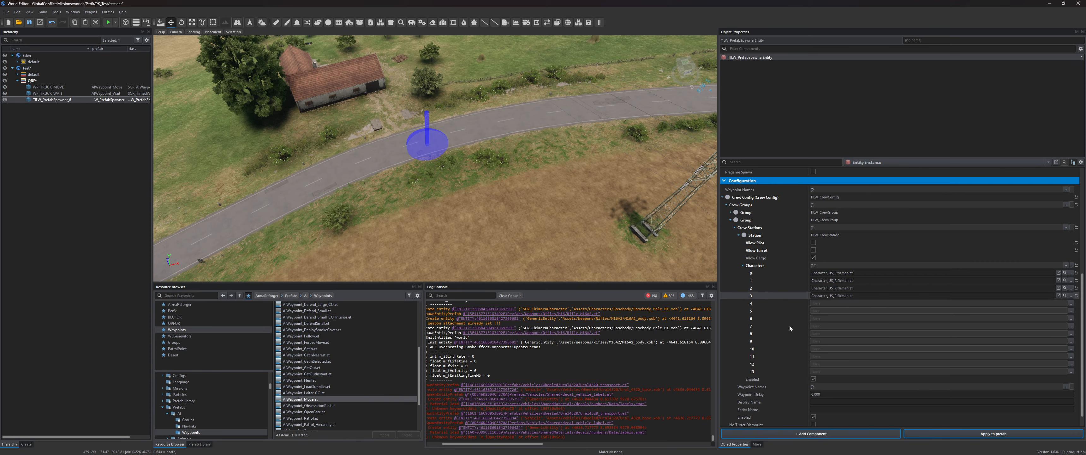
pyautogui.rightClick(767, 302)
pyautogui.click(782, 347)
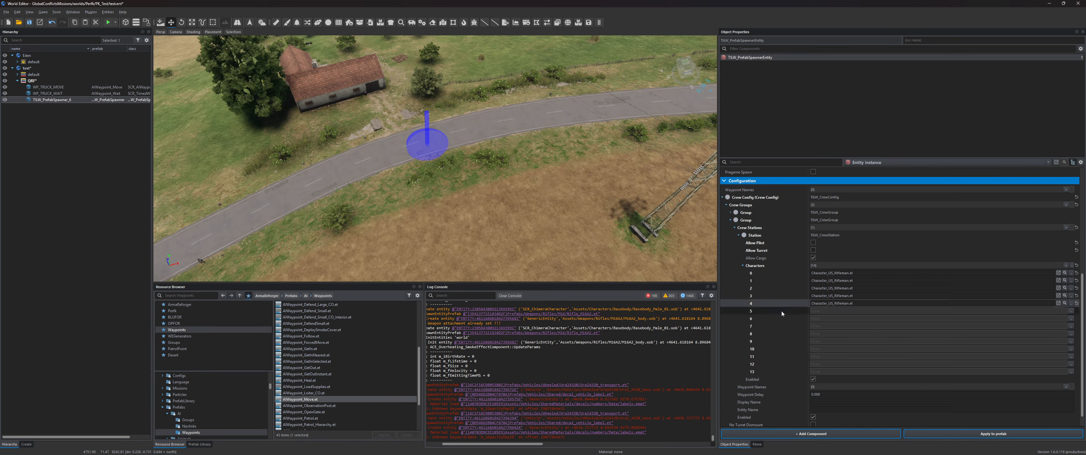
pyautogui.rightClick(782, 311)
pyautogui.click(794, 358)
pyautogui.rightClick(774, 318)
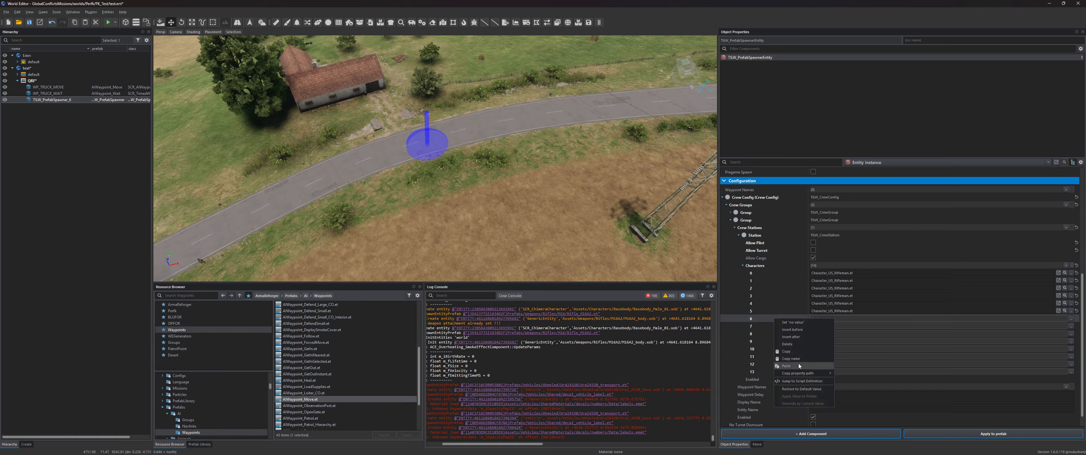
pyautogui.click(787, 366)
pyautogui.rightClick(773, 327)
pyautogui.click(789, 375)
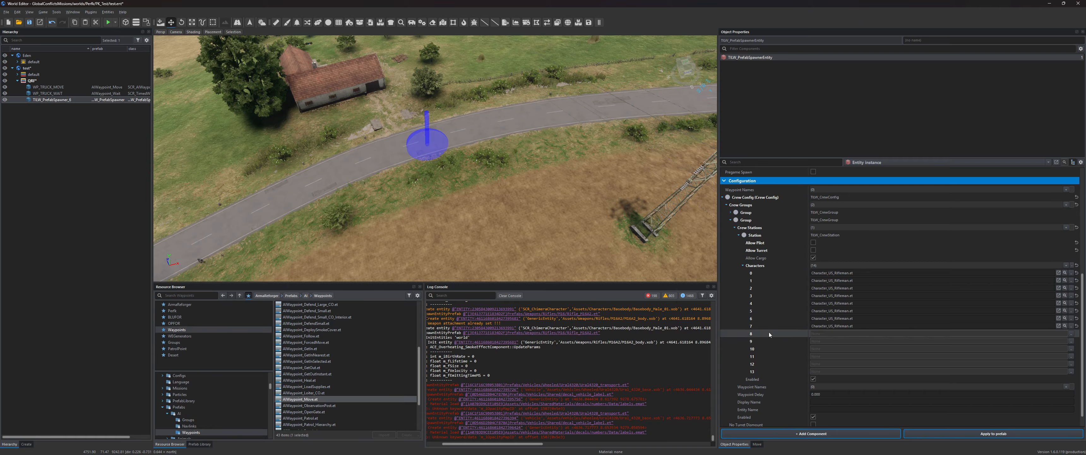
pyautogui.rightClick(769, 334)
pyautogui.click(785, 382)
pyautogui.rightClick(783, 341)
pyautogui.click(793, 387)
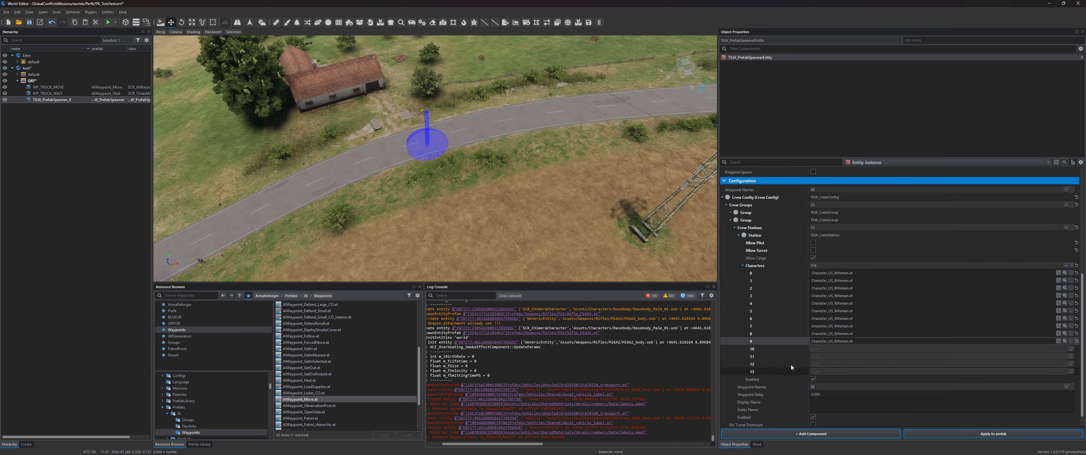
pyautogui.rightClick(783, 348)
pyautogui.click(800, 397)
pyautogui.rightClick(783, 356)
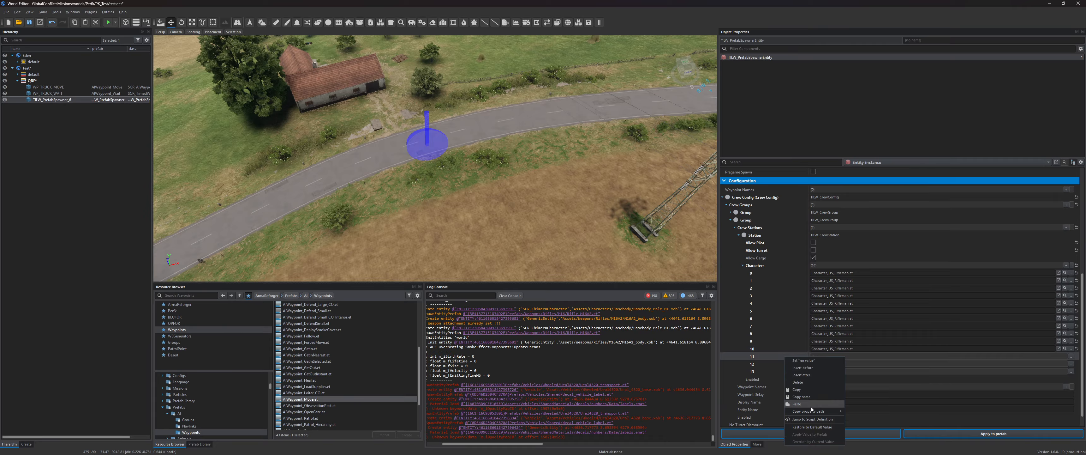
pyautogui.click(794, 402)
pyautogui.rightClick(784, 363)
pyautogui.click(820, 408)
pyautogui.rightClick(781, 371)
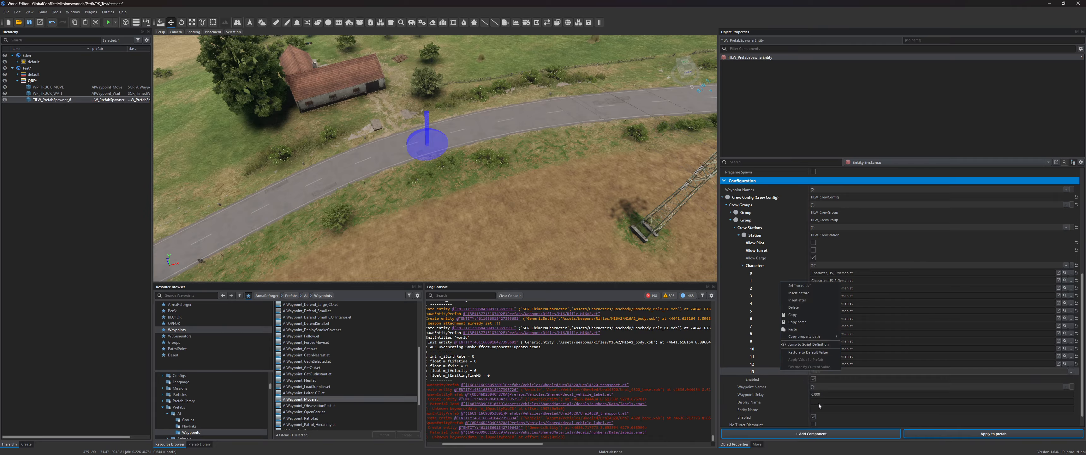
pyautogui.click(799, 329)
pyautogui.hotkey('ctrl', 's')
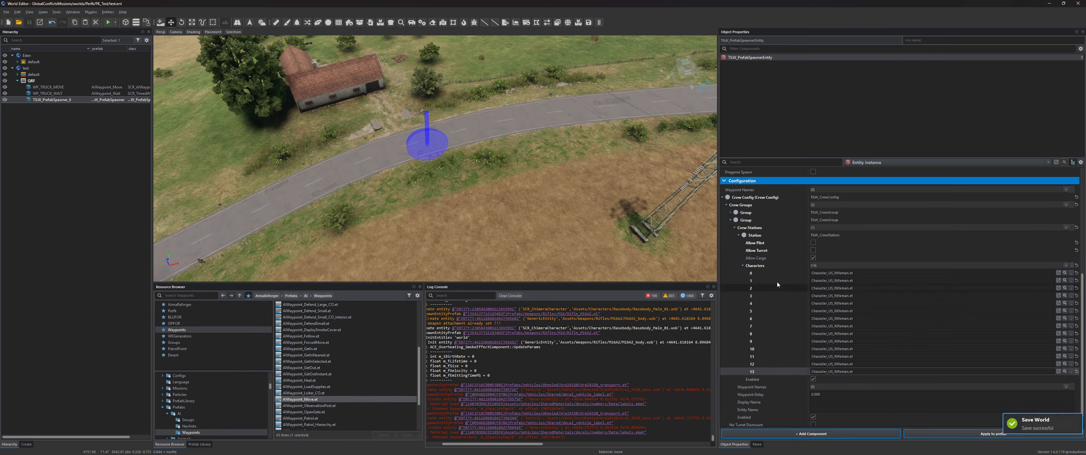
# Step: Add two empty Waypoint Names entries to the second crew group
pyautogui.scroll(-1, 784, 356)
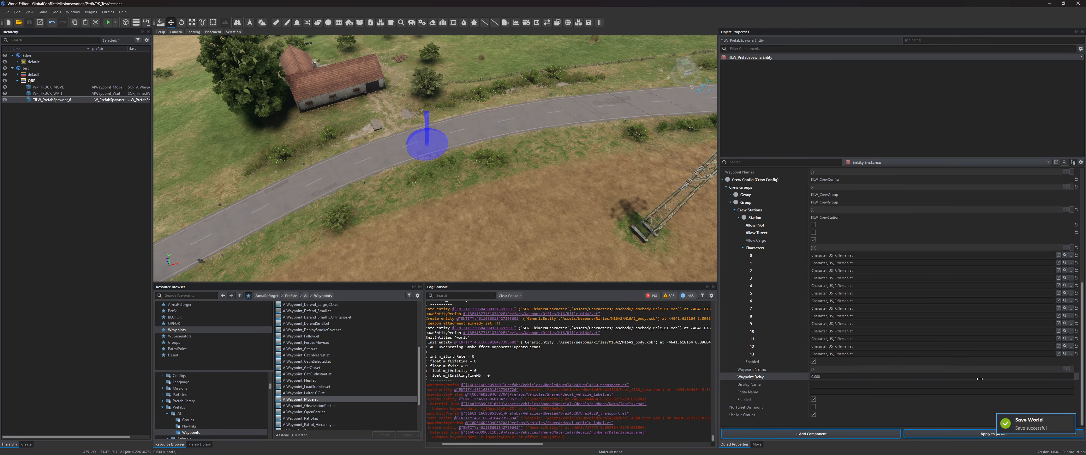
pyautogui.click(1066, 368)
pyautogui.click(1066, 368)
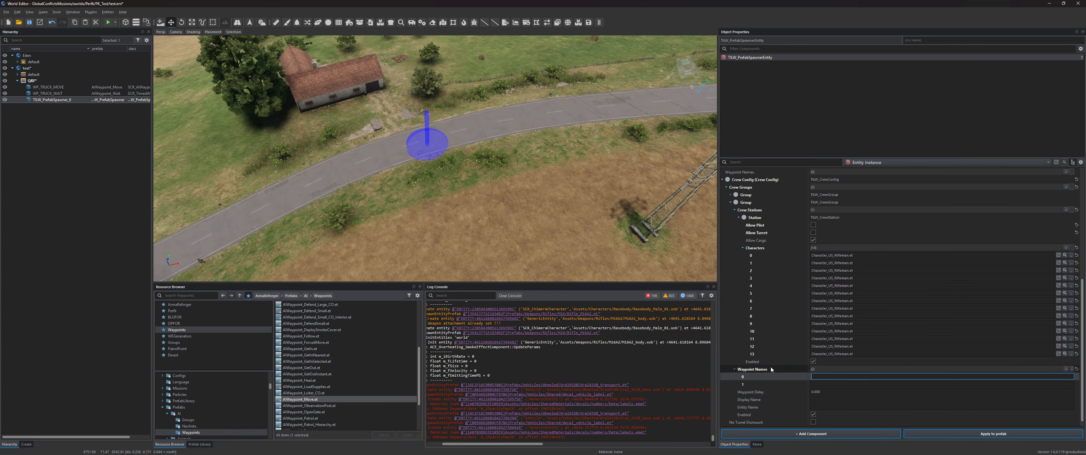
# Step: Place an AIWaypoint_GetOut on the road at the existing move waypoint and save the world
pyautogui.press('s')
pyautogui.press('d')
pyautogui.moveTo(572, 239); pyautogui.dragTo(451, 239, button='right')
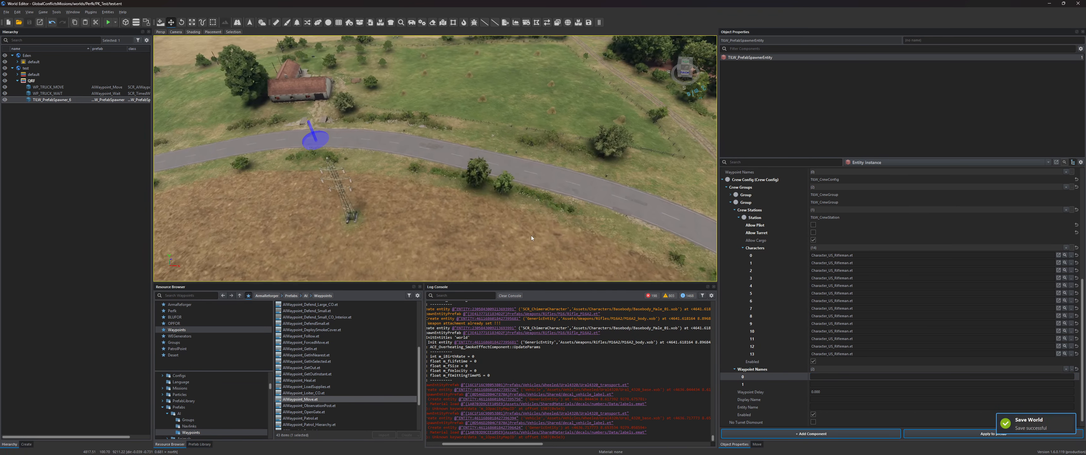
pyautogui.scroll(-3, 332, 402)
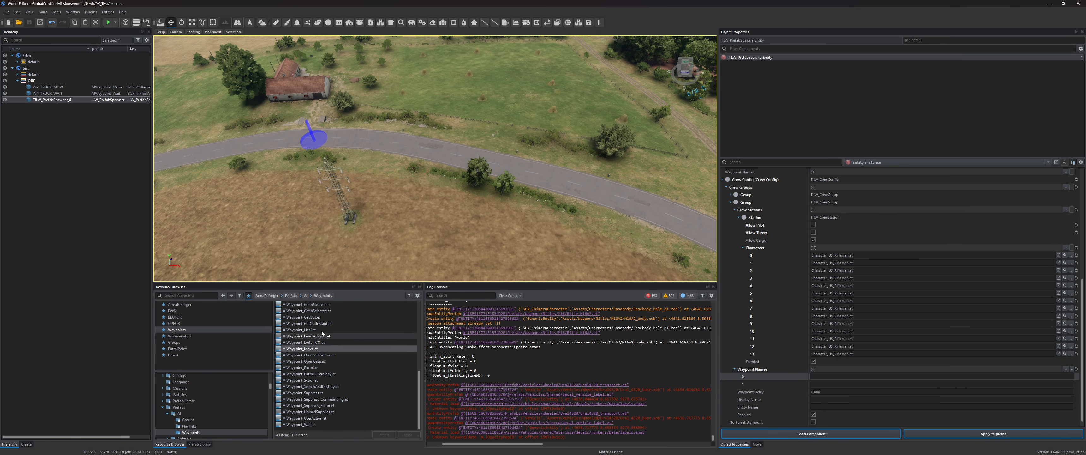
pyautogui.scroll(1, 322, 329)
pyautogui.moveTo(322, 335); pyautogui.dragTo(323, 153)
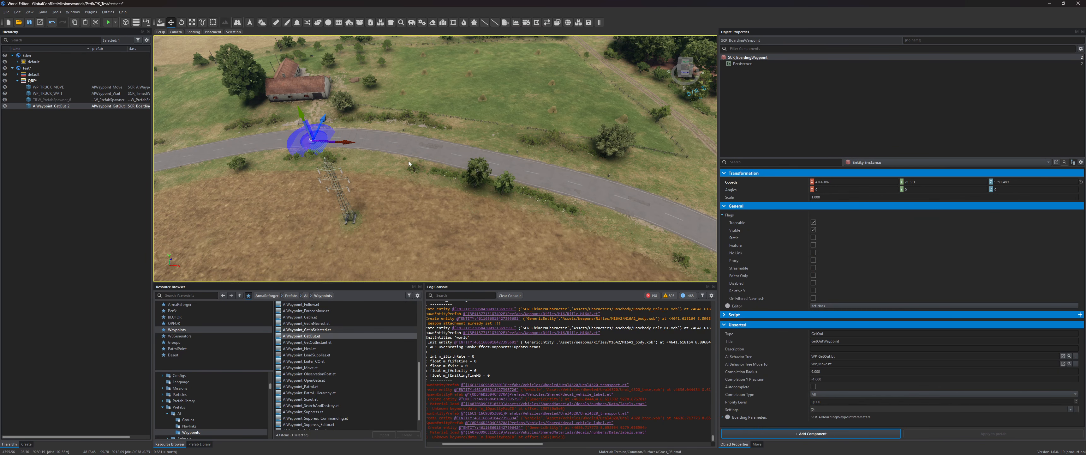
pyautogui.hotkey('ctrl', 's')
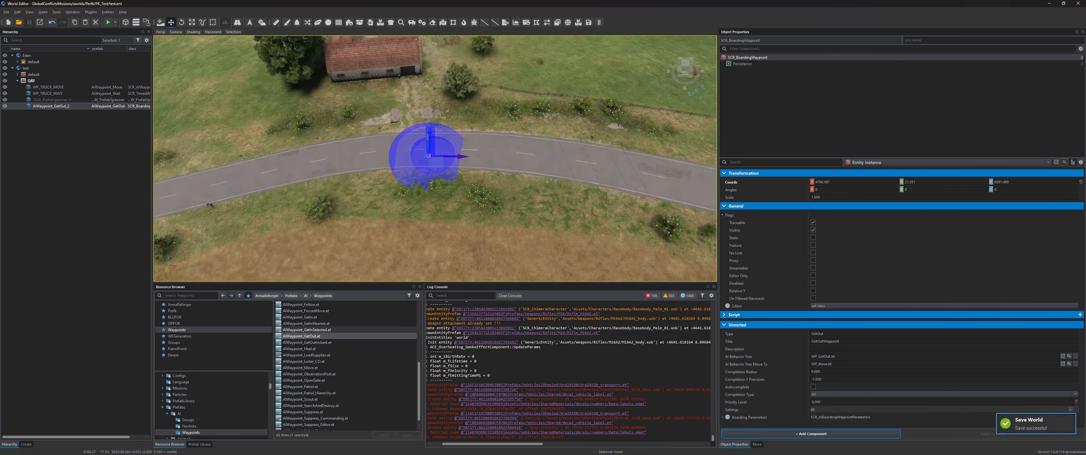
# Step: Enlarge the get-out waypoint's completion radius to span the road and house, set its completion type to Any, and save the world
pyautogui.click(836, 372)
pyautogui.press('Return')
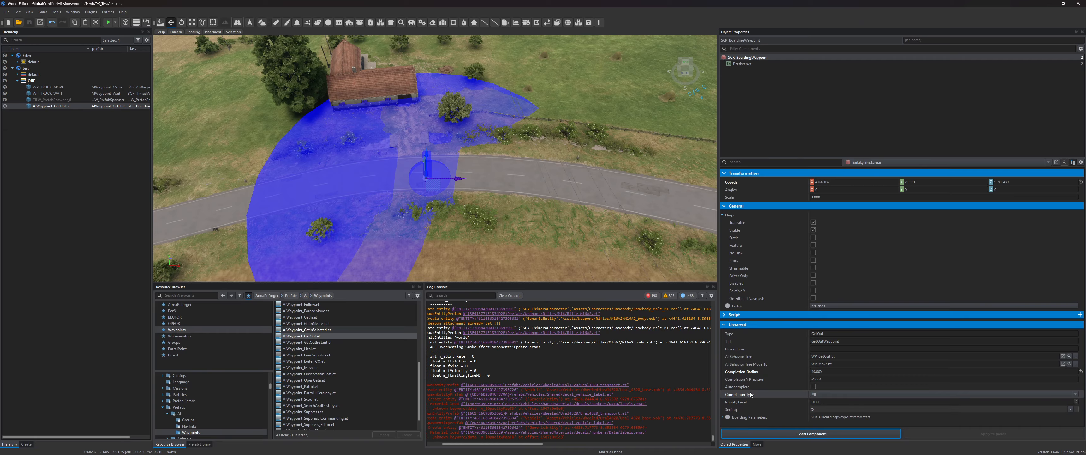
pyautogui.click(835, 393)
pyautogui.click(825, 408)
pyautogui.hotkey('ctrl', 's')
pyautogui.click(727, 417)
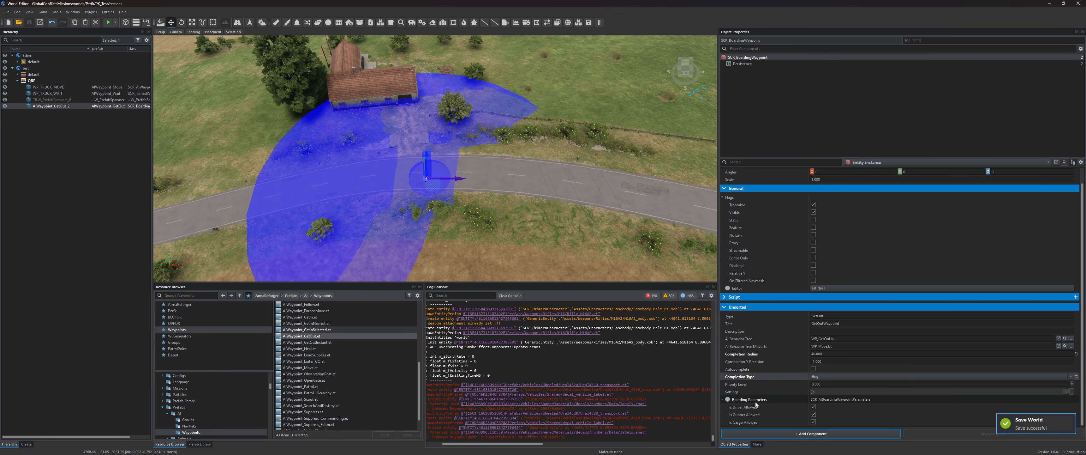
pyautogui.click(721, 399)
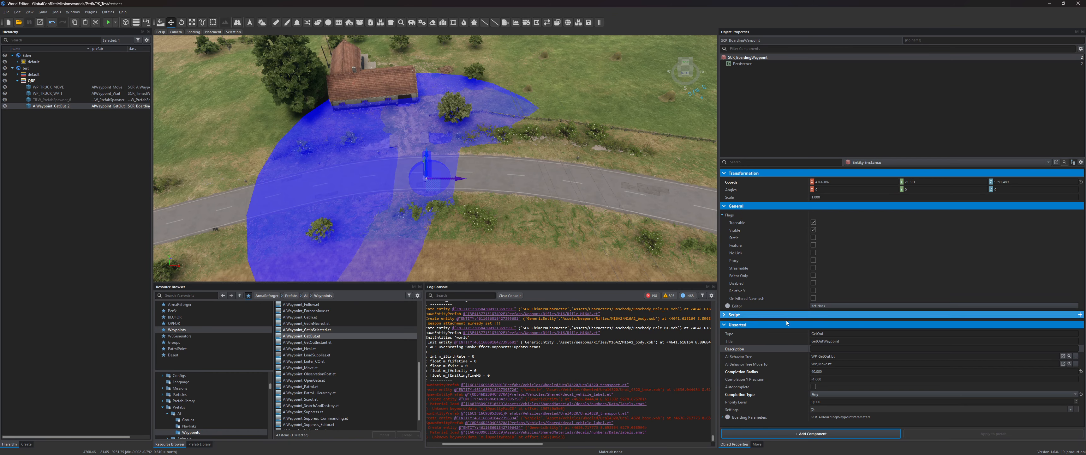
# Step: Rename the get-out waypoint as WP_Passenger_GETOUT
pyautogui.doubleClick(52, 106)
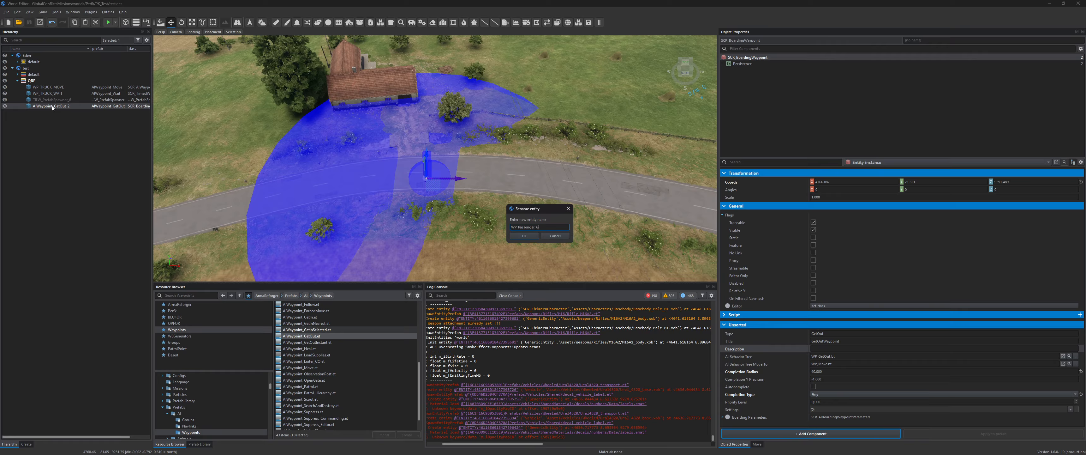
pyautogui.write('WP_Passenger_GETOUT')
pyautogui.press('Return')
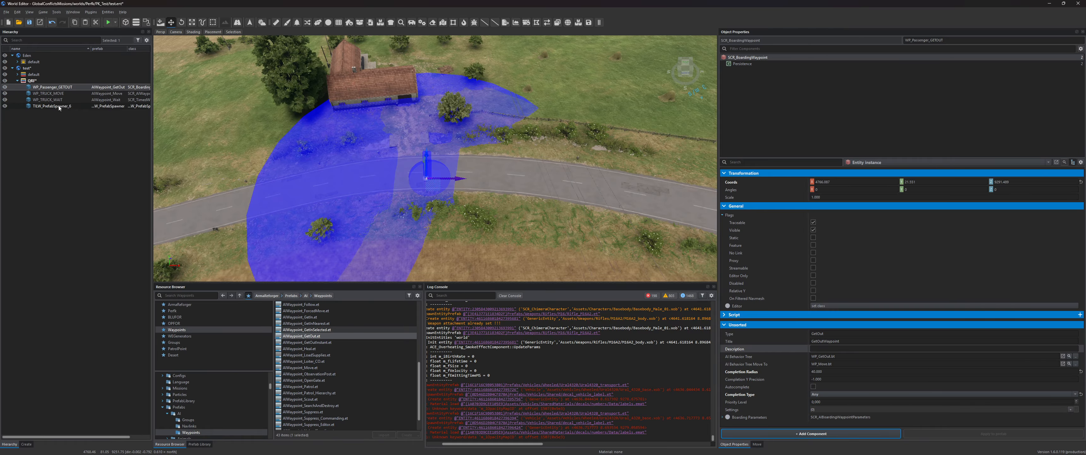
# Step: Enter WP_Passenger_GETOUT as the first Waypoint Names entry of the spawner's second crew group
pyautogui.click(60, 106)
pyautogui.scroll(-3, 832, 372)
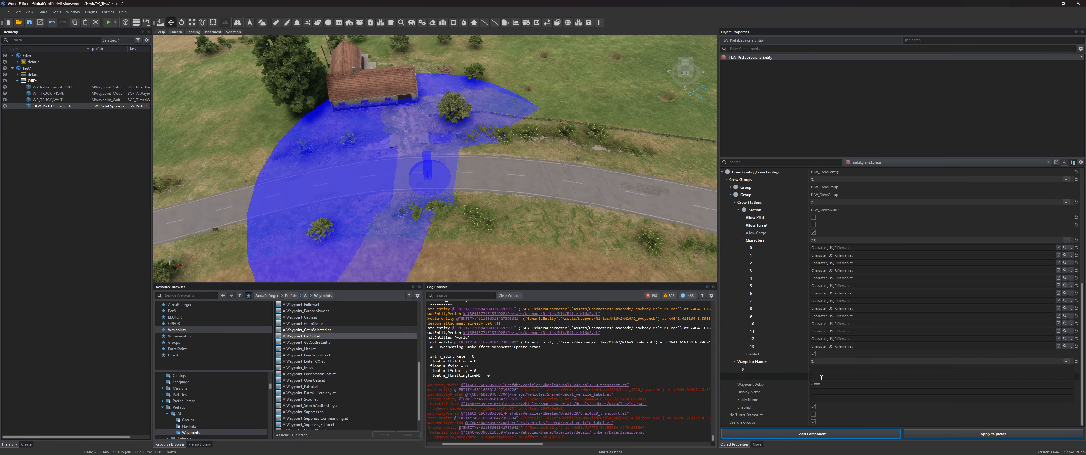
pyautogui.click(830, 369)
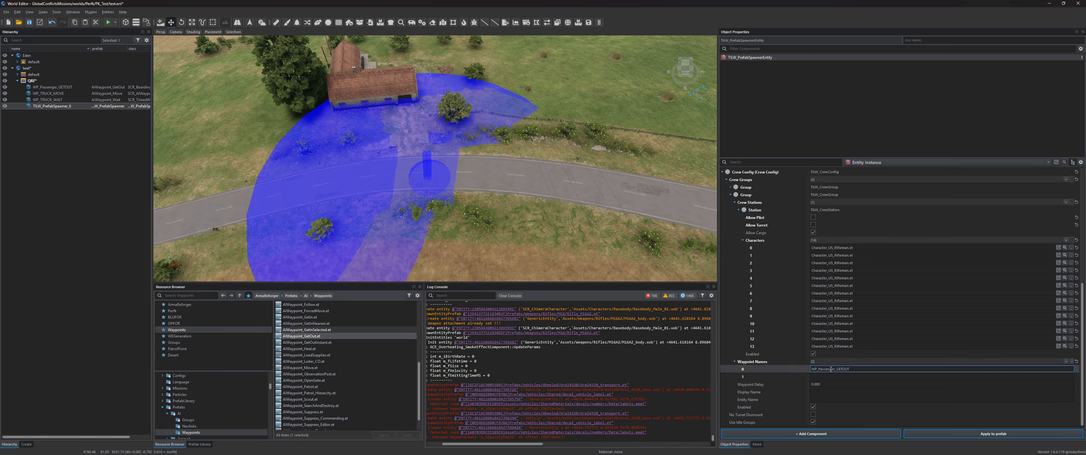
# Step: Save the world and paste a copy of the WP_TRUCK_MOVE waypoint in the grassy clearing beside the woods across the field
pyautogui.hotkey('ctrl', 's')
pyautogui.press('s')
pyautogui.moveTo(523, 169); pyautogui.dragTo(584, 188, button='right')
pyautogui.press('s')
pyautogui.click(49, 94)
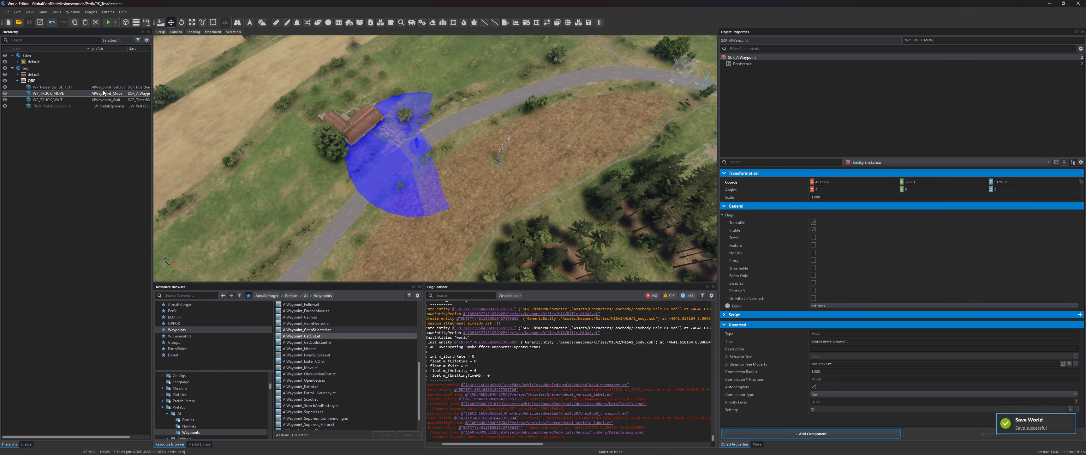
pyautogui.press('d')
pyautogui.moveTo(513, 162); pyautogui.dragTo(553, 188, button='right')
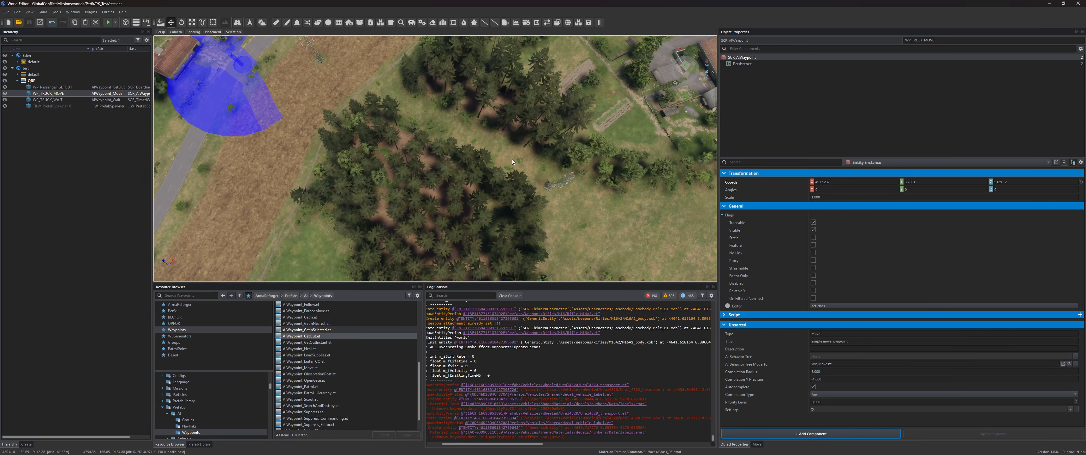
pyautogui.hotkey('ctrl', 'v')
pyautogui.moveTo(512, 162); pyautogui.dragTo(459, 124, button='right')
pyautogui.press('w')
# Step: Rename the copied move waypoint as WP_Passenger_MOVE
pyautogui.press('F2')
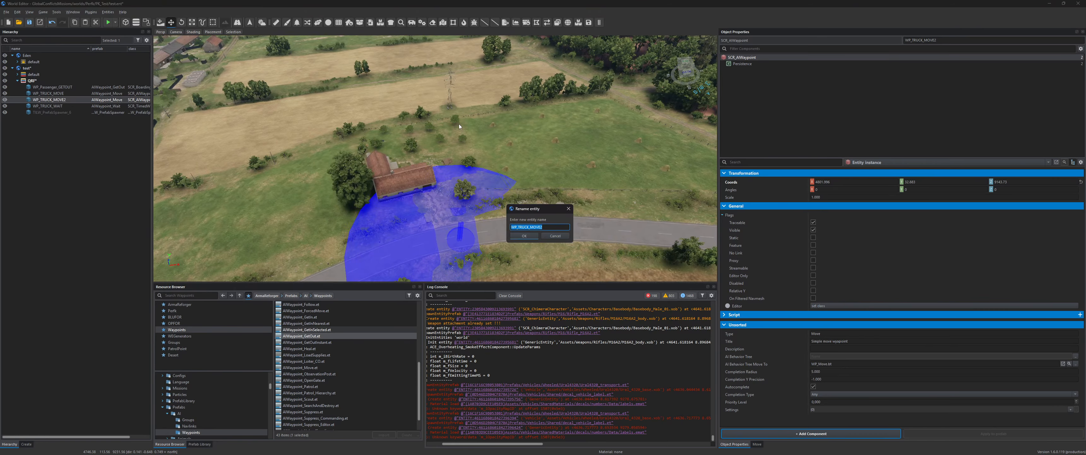
pyautogui.write('WP_Passenger_MOVE')
pyautogui.press('Return')
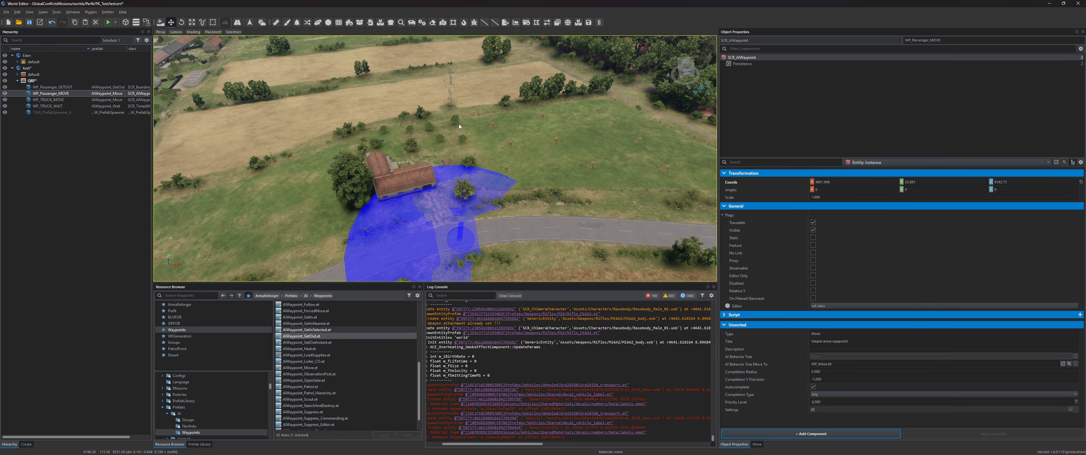
# Step: Enter WP_Passenger_MOVE as the second Waypoint Names entry of the spawner's second crew group and save the world
pyautogui.click(66, 113)
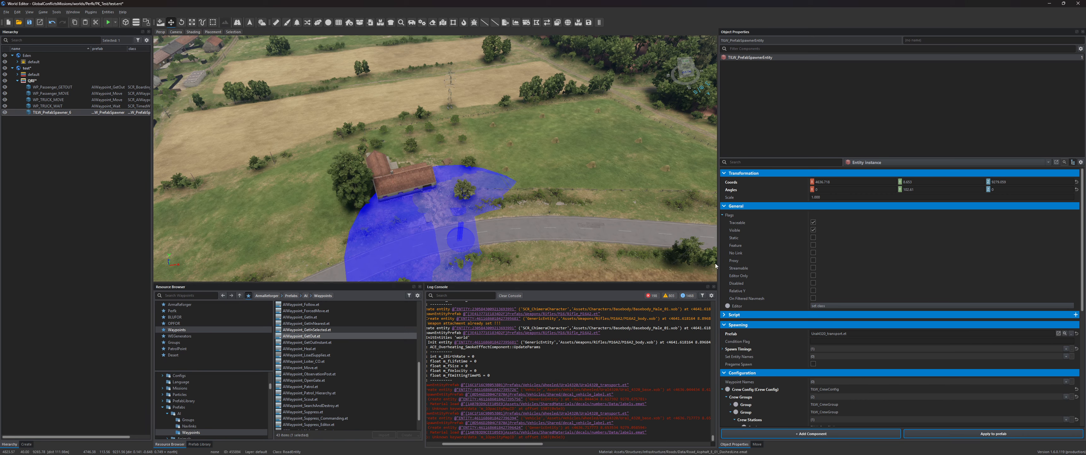
pyautogui.scroll(-6, 856, 339)
pyautogui.click(816, 376)
pyautogui.write('WP_Passenger_MOVE')
pyautogui.hotkey('ctrl', 's')
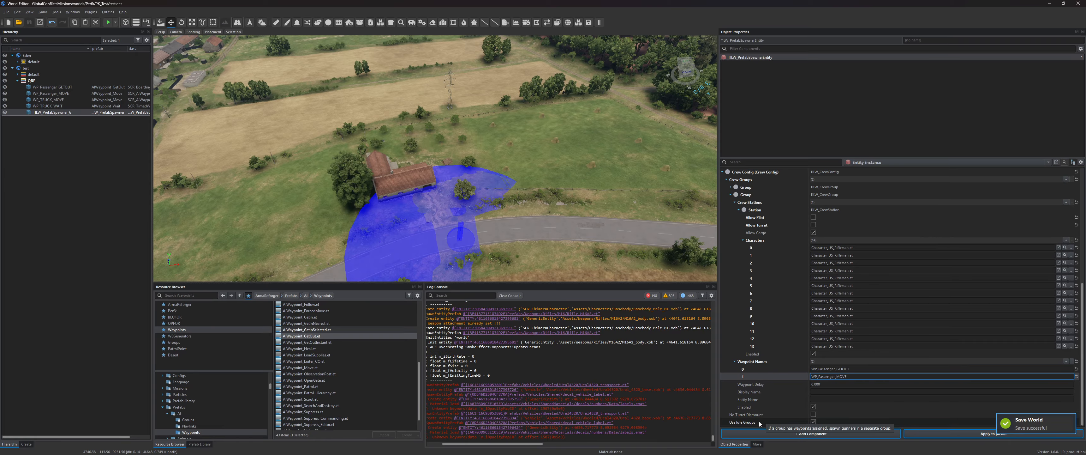
# Step: Collapse the second crew group's Station and Waypoint Names properties and frame the prefab spawner on the road
pyautogui.scroll(5, 759, 361)
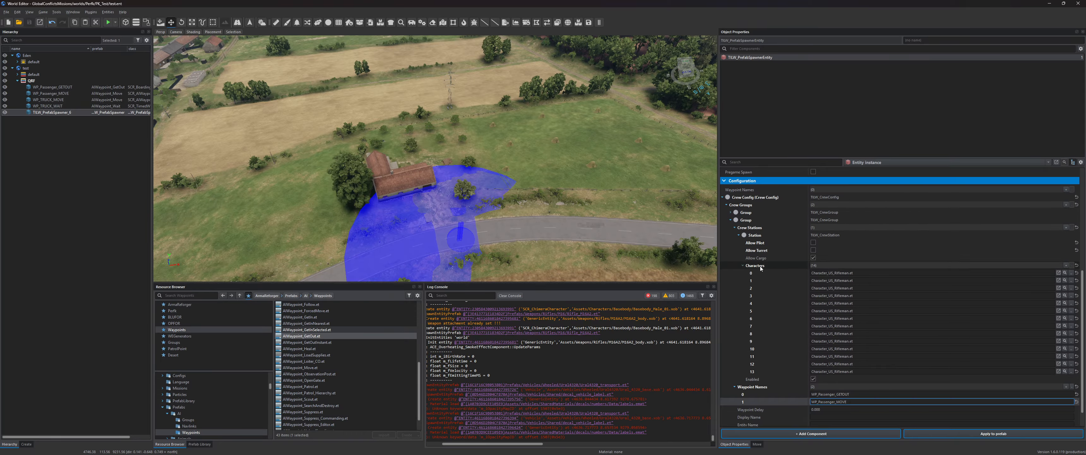
pyautogui.scroll(1, 748, 349)
pyautogui.click(738, 330)
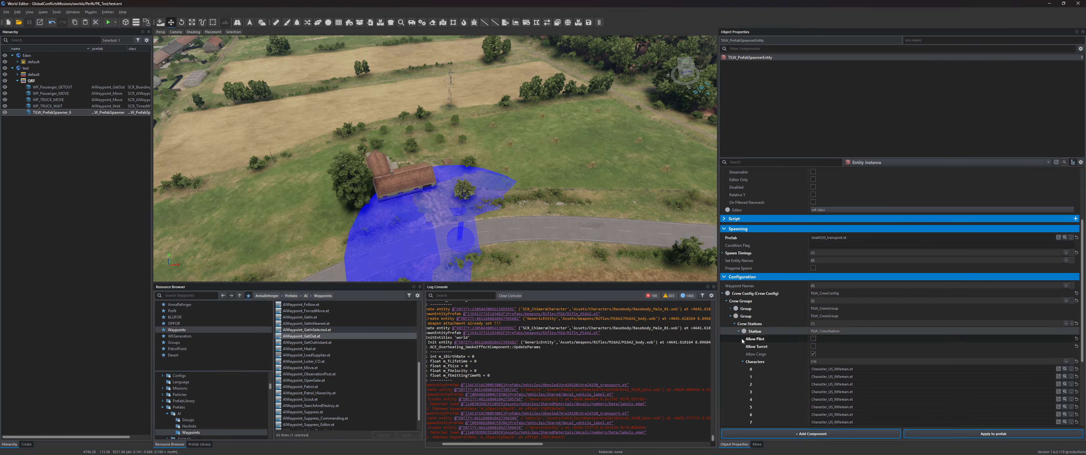
pyautogui.scroll(1, 736, 363)
pyautogui.click(735, 362)
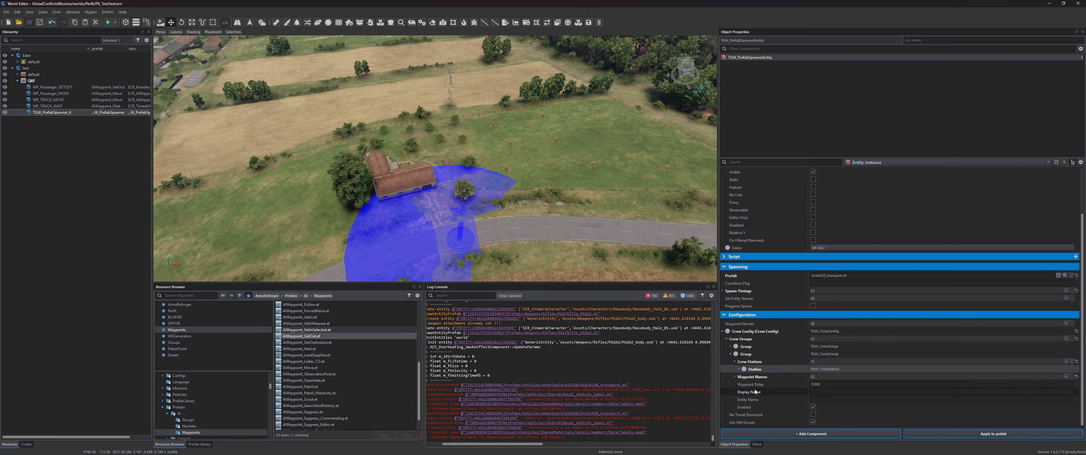
pyautogui.moveTo(544, 199); pyautogui.dragTo(533, 183, button='right')
pyautogui.press('a')
pyautogui.press('f')
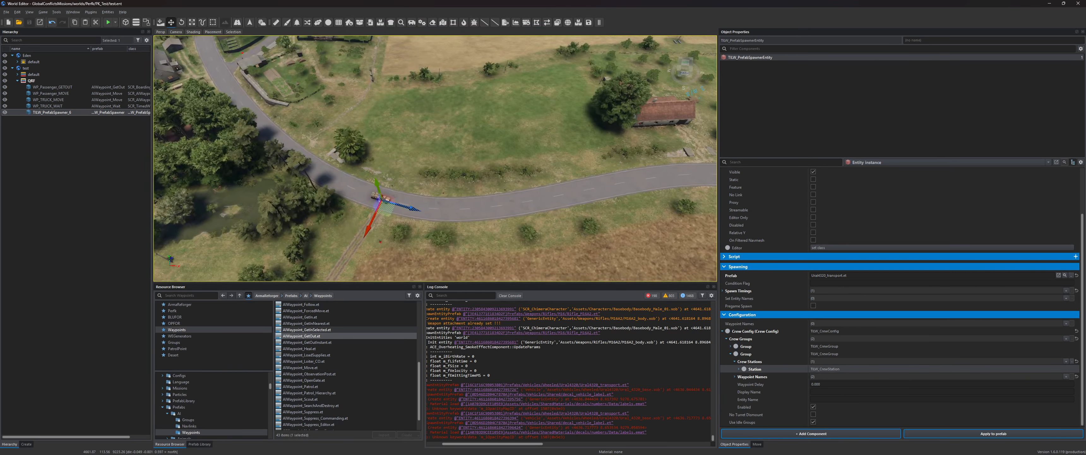
# Step: Play-test the mission in the Platoon Leader role and view the spawned truck as Game Master
pyautogui.click(108, 22)
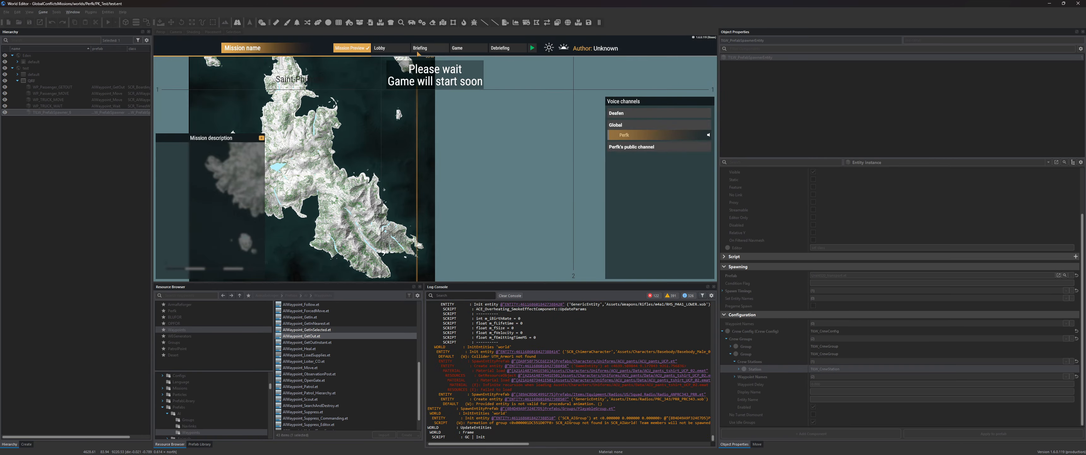
pyautogui.click(316, 96)
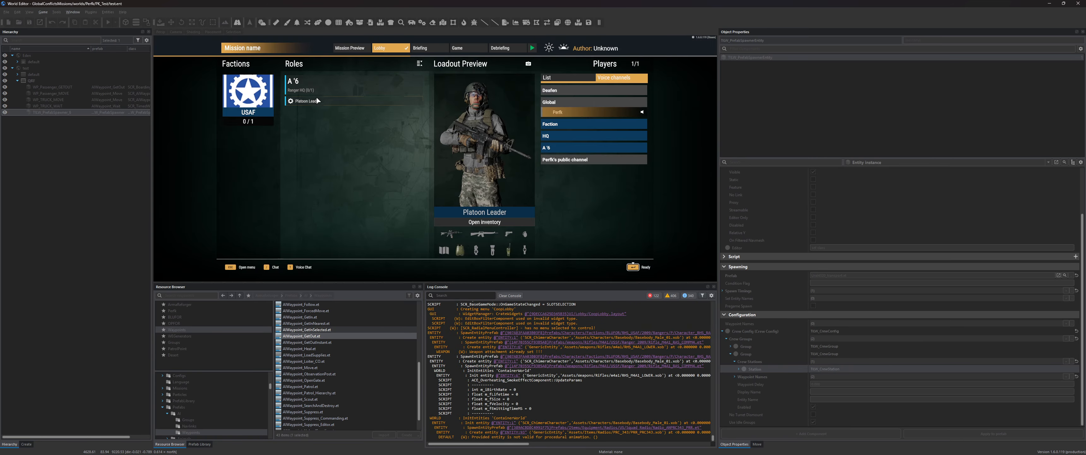
pyautogui.click(533, 47)
pyautogui.click(533, 45)
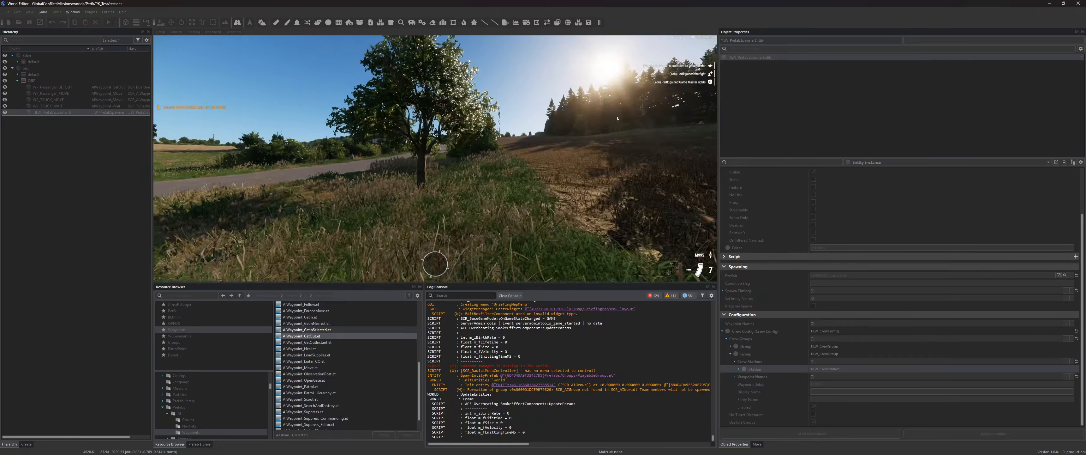
pyautogui.moveTo(549, 129); pyautogui.dragTo(578, 172, button='right')
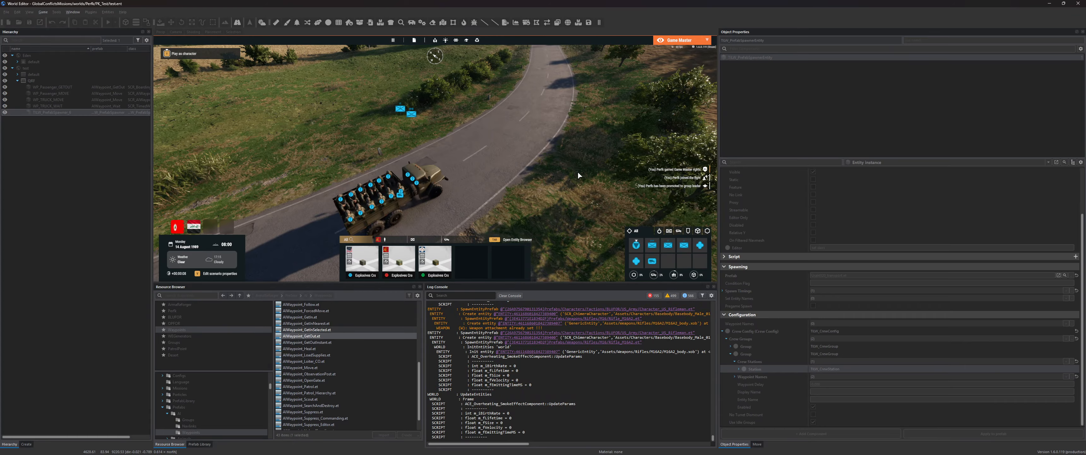
# Step: Follow the loaded truck along the road to its waypoint near the house
pyautogui.moveTo(544, 137); pyautogui.dragTo(482, 162, button='right')
pyautogui.press('w')
pyautogui.press('s')
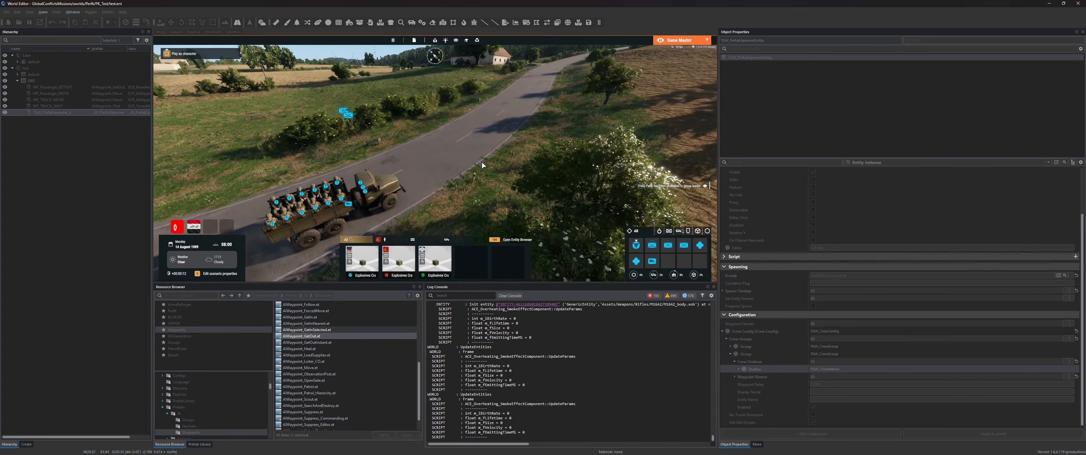
pyautogui.moveTo(576, 120); pyautogui.dragTo(522, 159, button='right')
pyautogui.press('w')
pyautogui.press('d')
pyautogui.press('d')
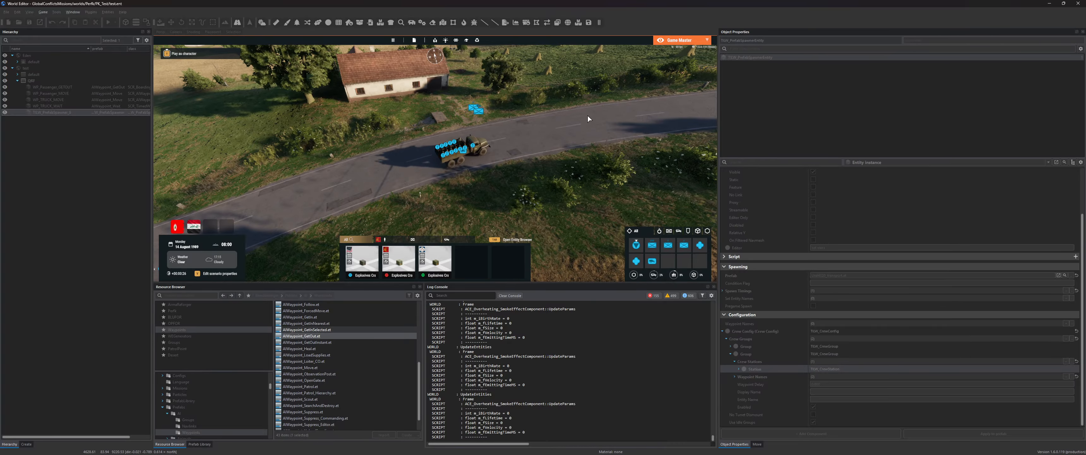
pyautogui.press('w')
pyautogui.moveTo(545, 176); pyautogui.dragTo(599, 169, button='right')
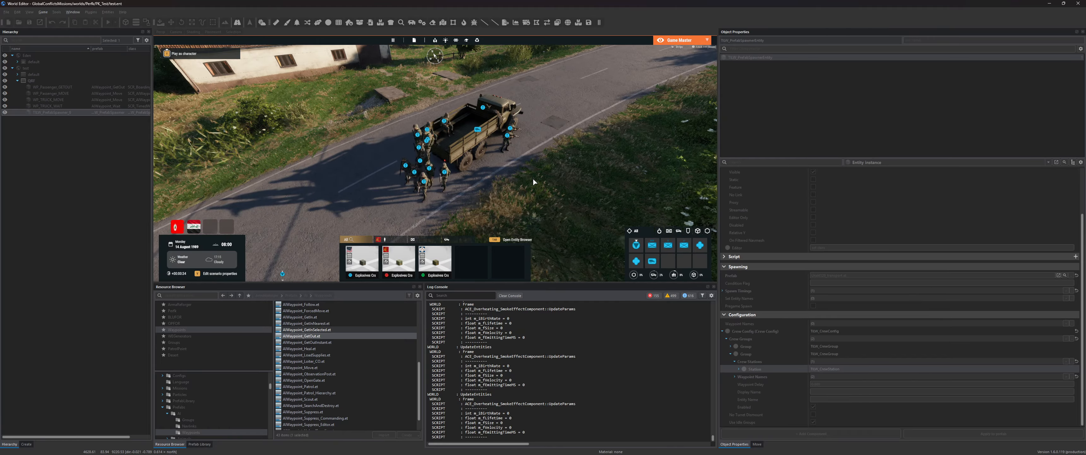
# Step: Examine how the passengers get out of the truck and head off toward their move waypoint
pyautogui.scroll(2, 544, 157)
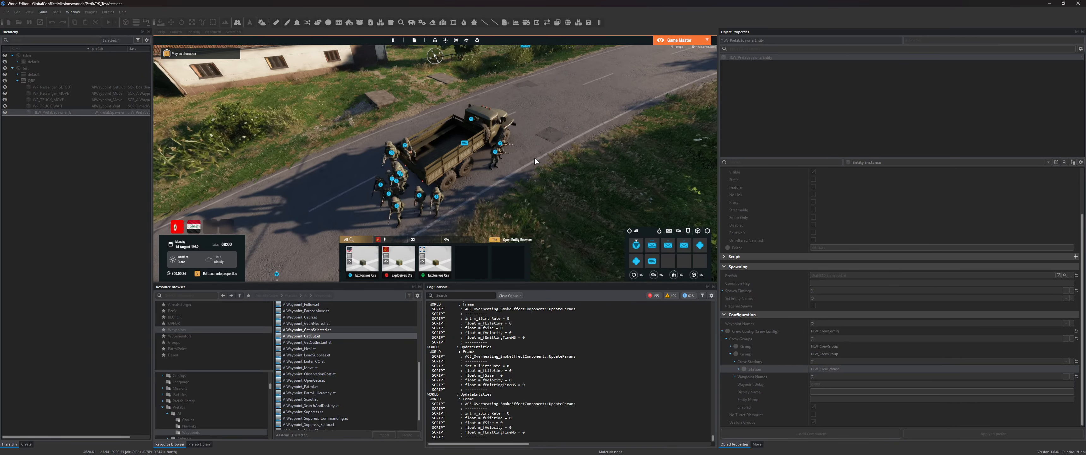
pyautogui.rightClick(534, 158)
pyautogui.press('d')
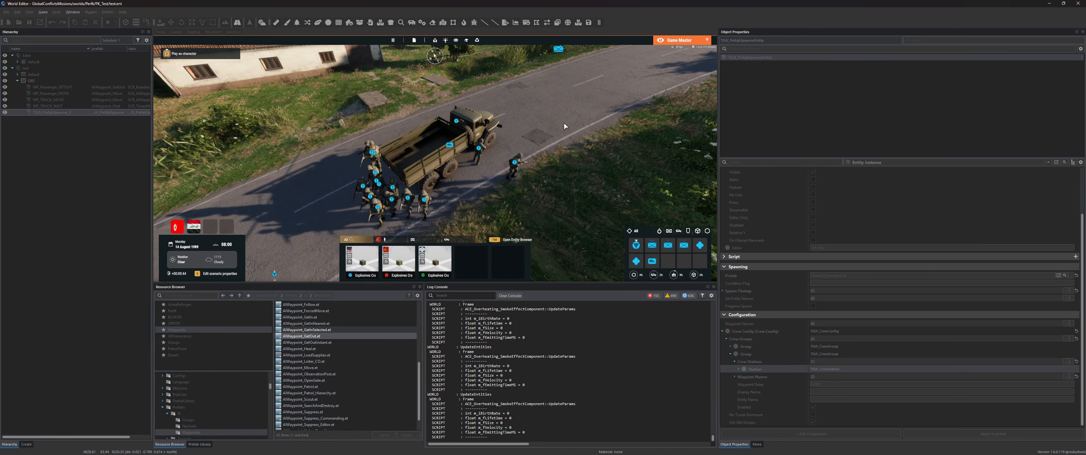
pyautogui.scroll(-1, 562, 122)
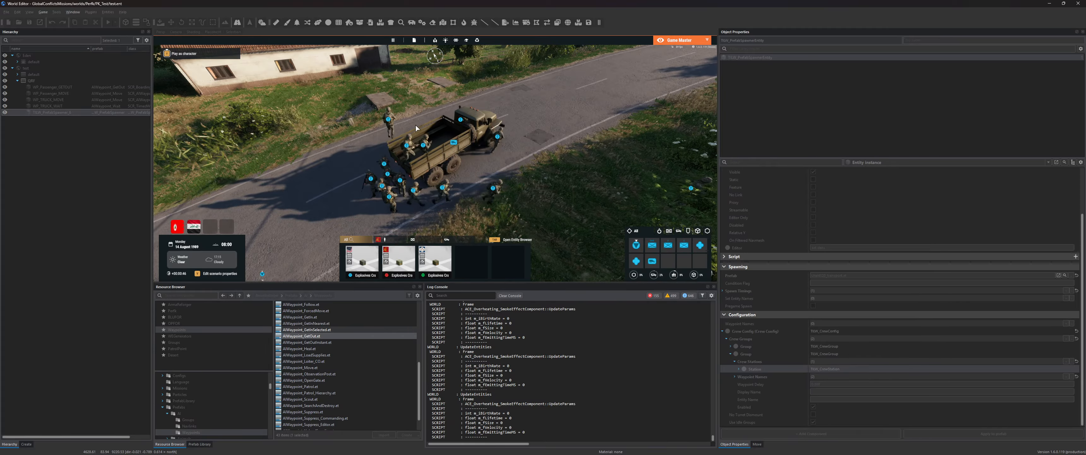
pyautogui.moveTo(489, 131); pyautogui.dragTo(635, 142, button='middle')
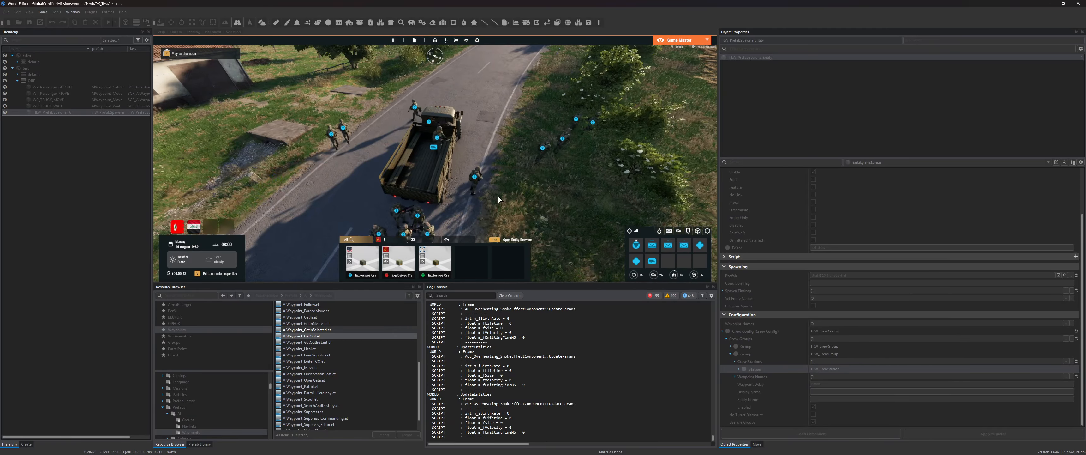
pyautogui.scroll(-2, 554, 185)
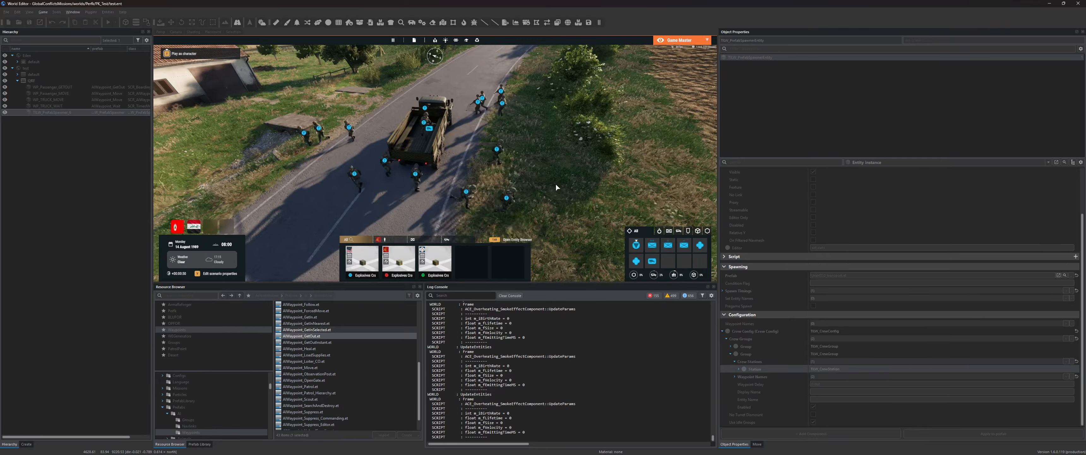
pyautogui.moveTo(556, 183); pyautogui.dragTo(504, 185, button='middle')
pyautogui.scroll(-3, 504, 186)
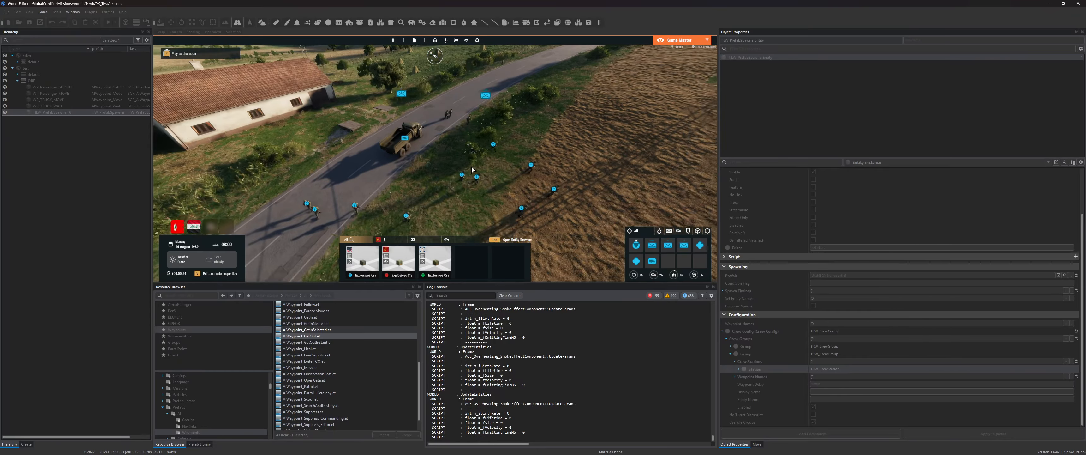
pyautogui.moveTo(466, 163)
pyautogui.mouseDown(button='middle')
pyautogui.moveTo(535, 158)
pyautogui.moveTo(453, 169)
pyautogui.mouseUp(button='middle')
# Step: Check the passengers crossing the field and follow the emptied truck as it drives on along the road
pyautogui.moveTo(384, 159); pyautogui.dragTo(407, 155, button='right')
pyautogui.press('a')
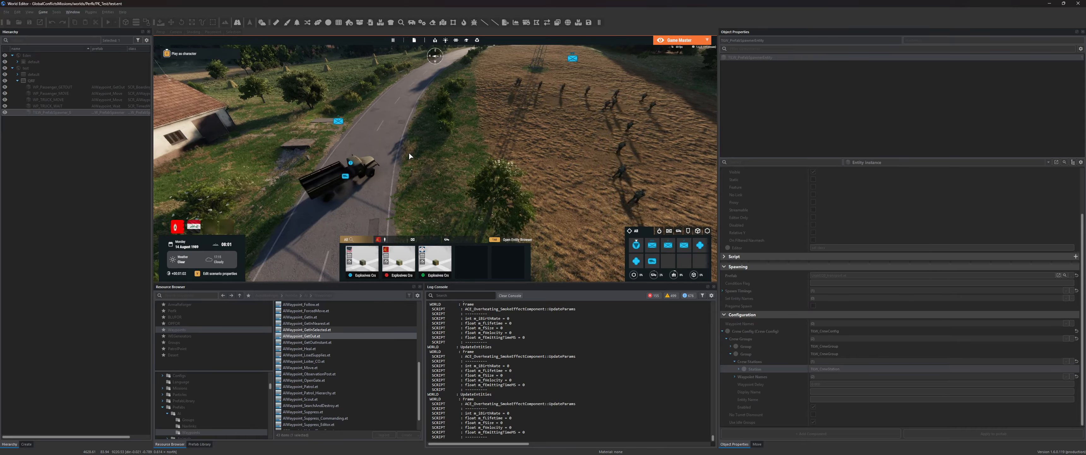
pyautogui.moveTo(408, 152); pyautogui.dragTo(564, 166, button='right')
pyautogui.press('w')
pyautogui.press('a')
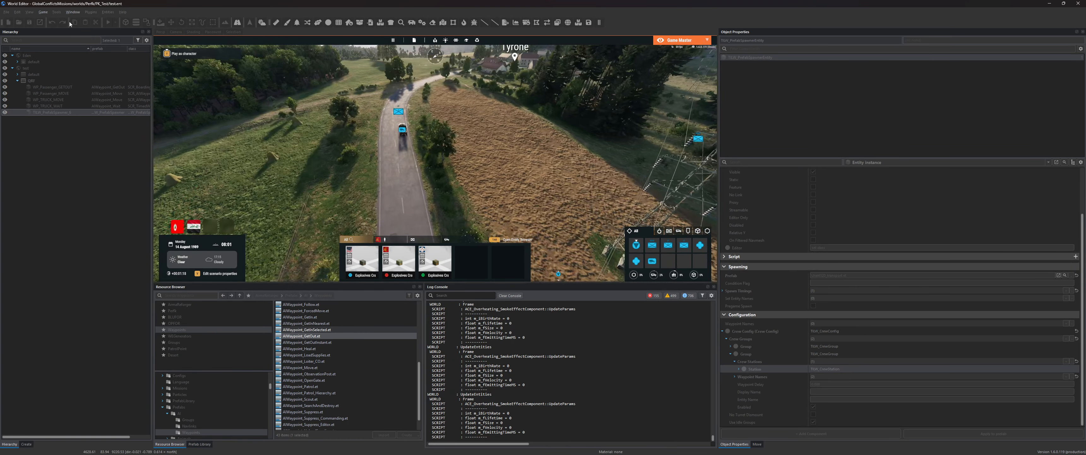
# Step: End the play test and return to edit mode
pyautogui.click(43, 12)
pyautogui.click(49, 19)
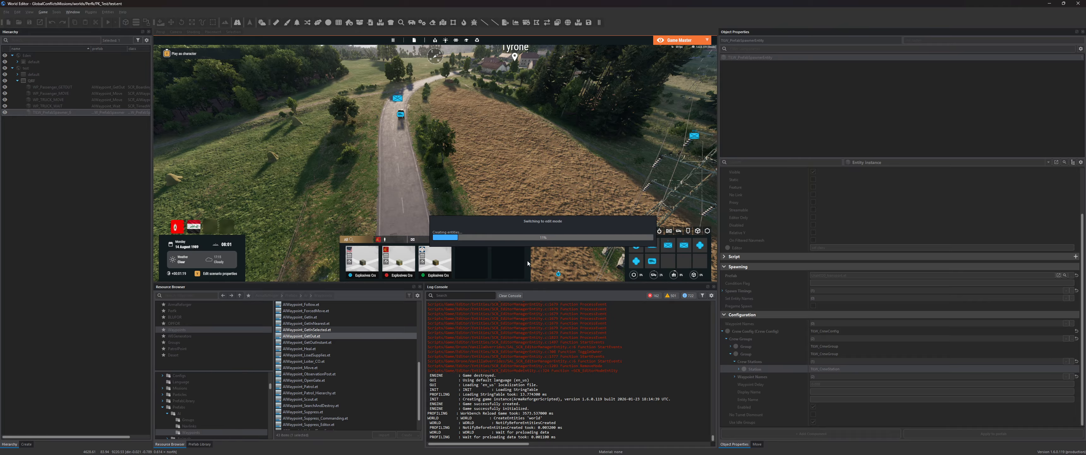
pyautogui.press('super')
pyautogui.press('super')
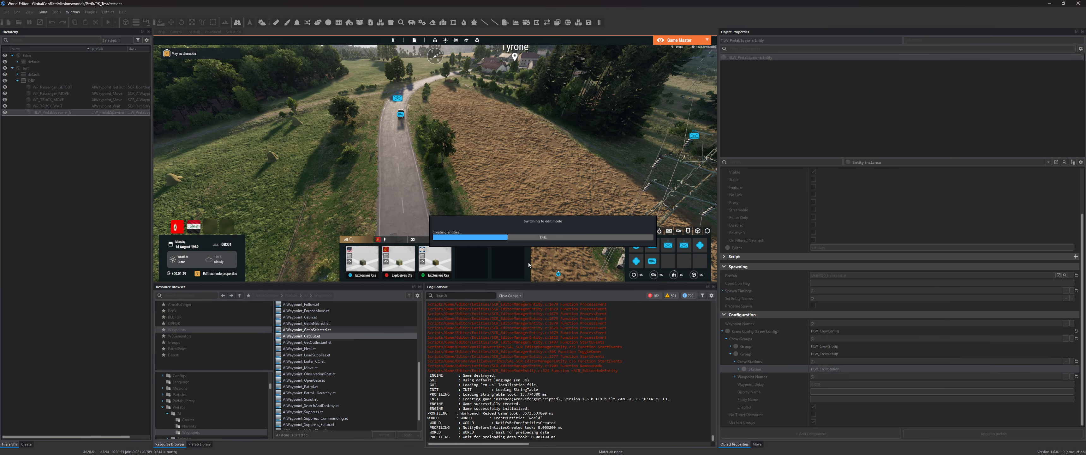